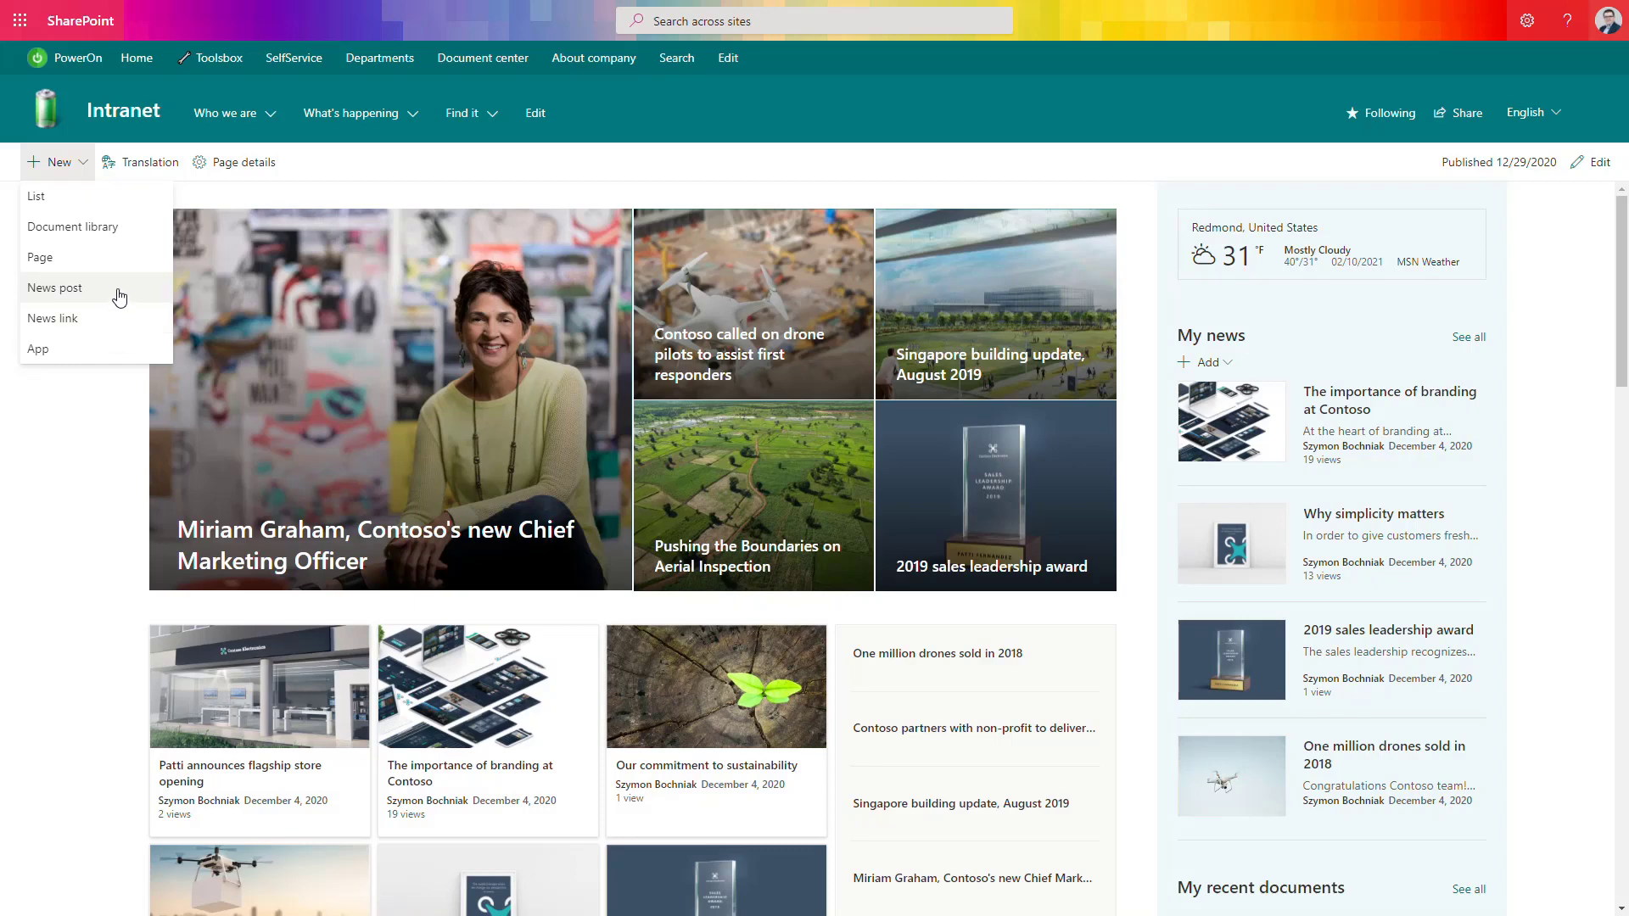
- Create a news post on the Intranet site from the Blank template
left_click(119, 297)
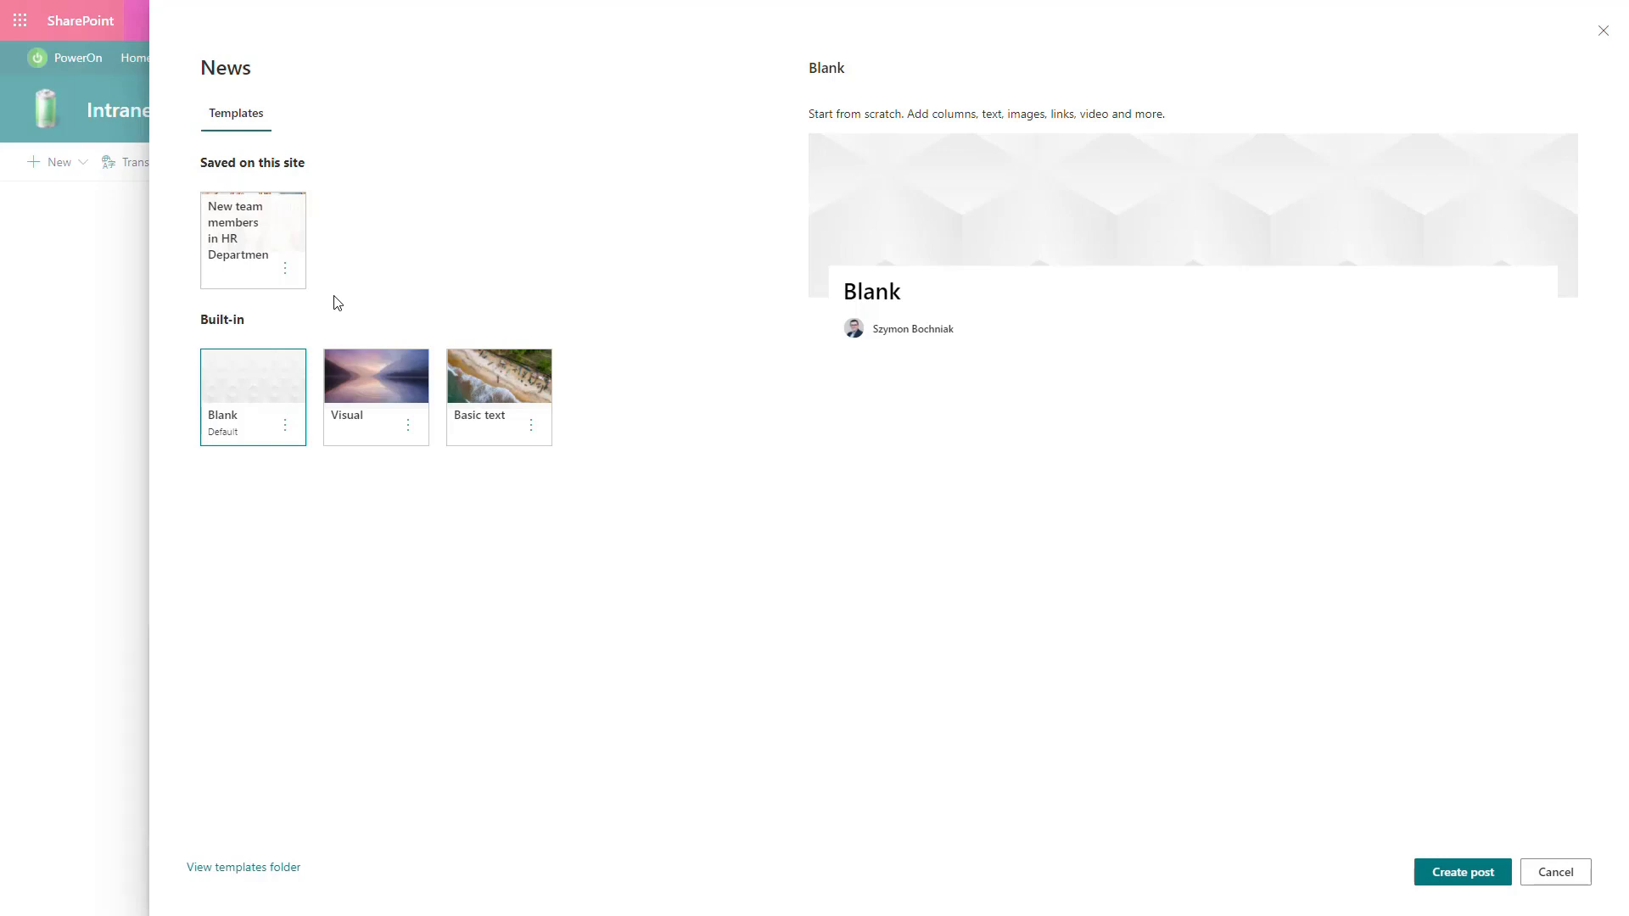
left_click(258, 399)
left_click(1463, 873)
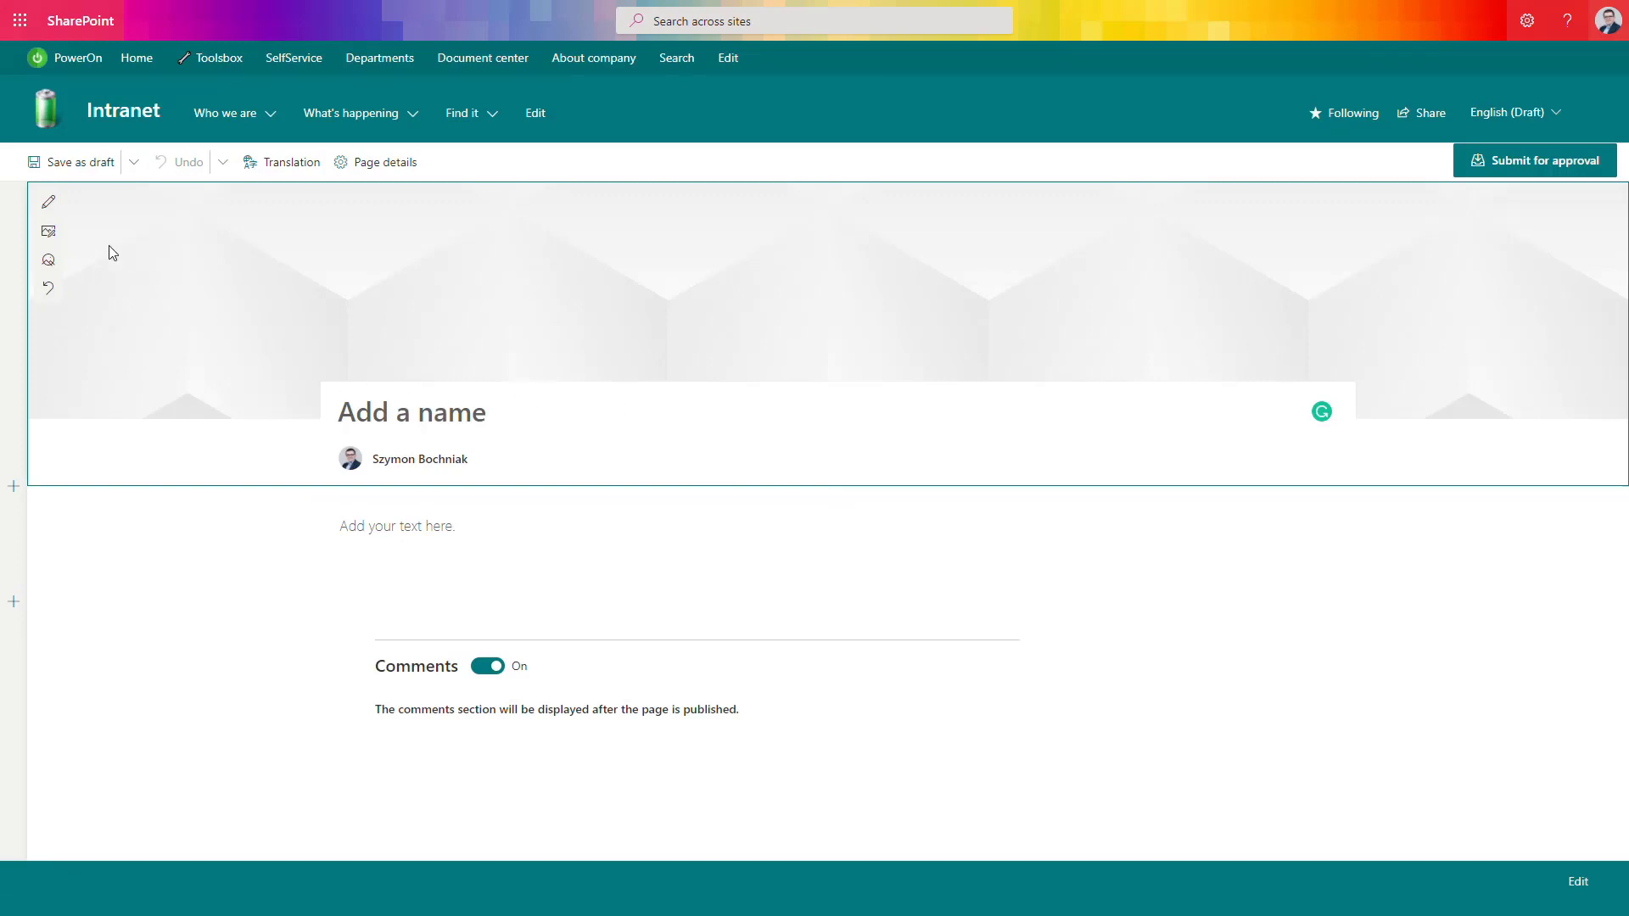
- Set the title area image to the "people" stock photo of a man presenting to seated colleagues, and lower its focal point slightly
left_click(48, 231)
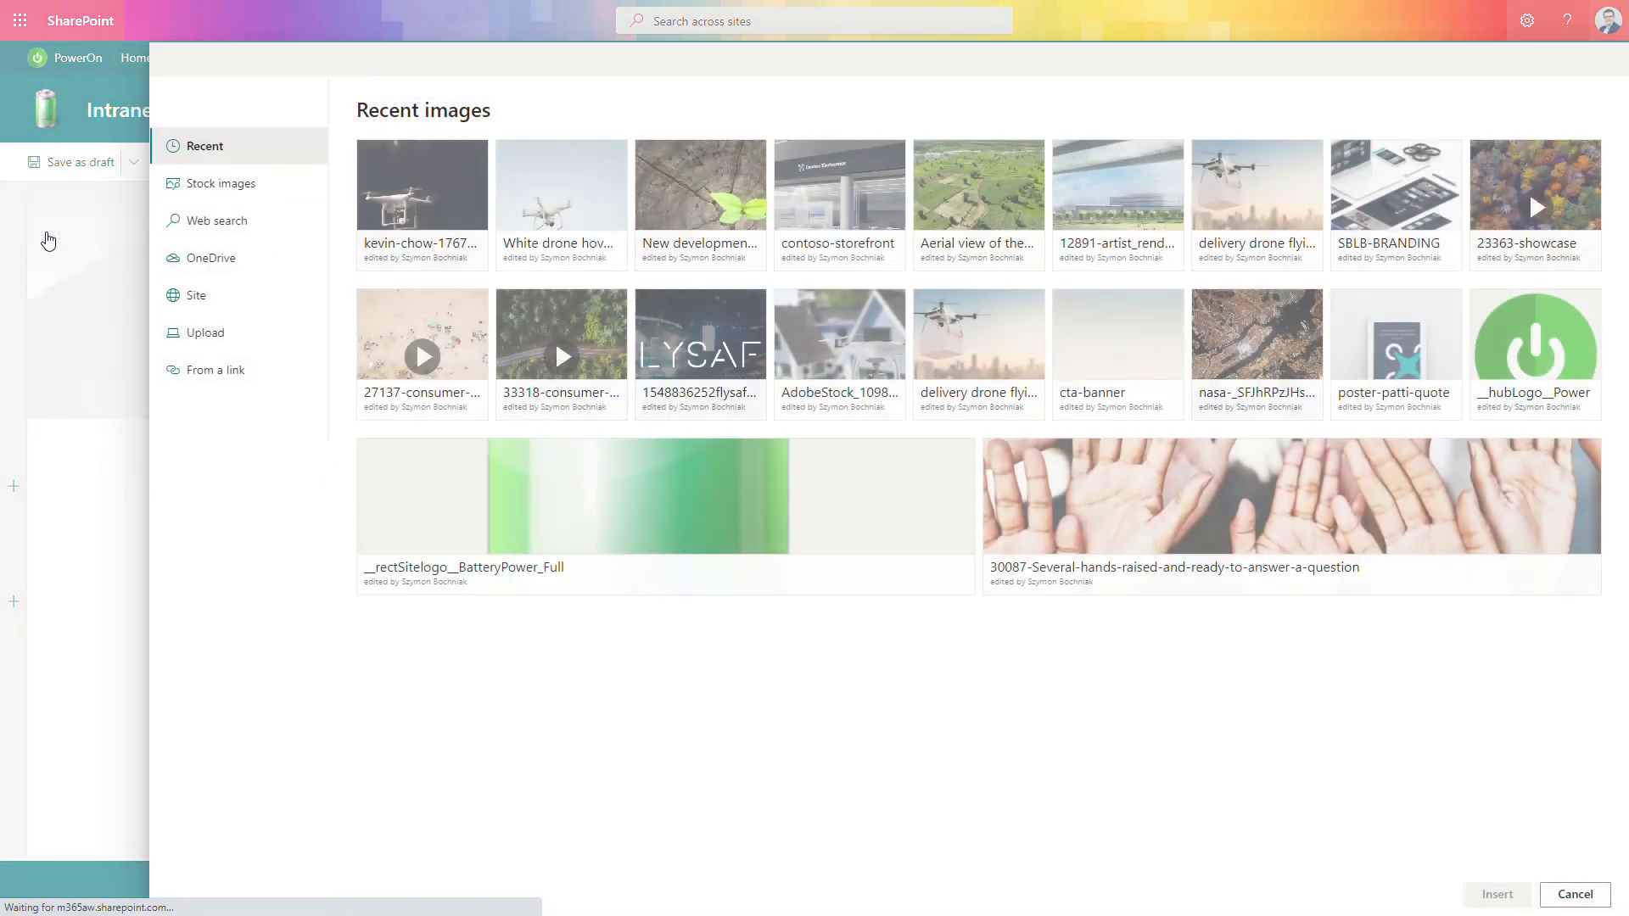
left_click(267, 195)
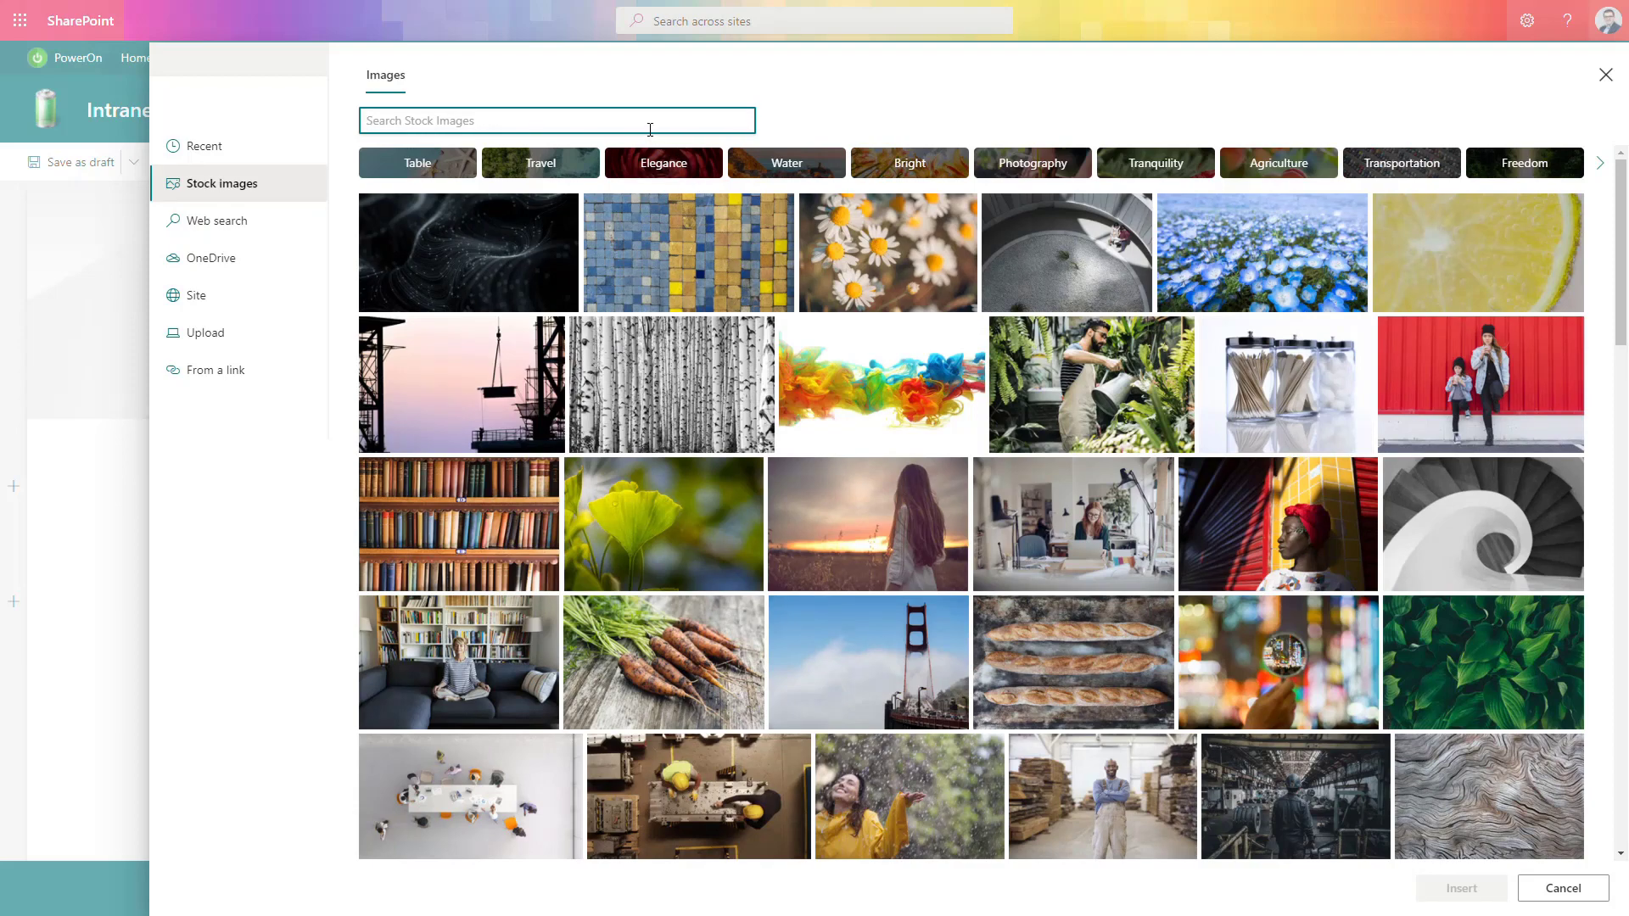
type("peo")
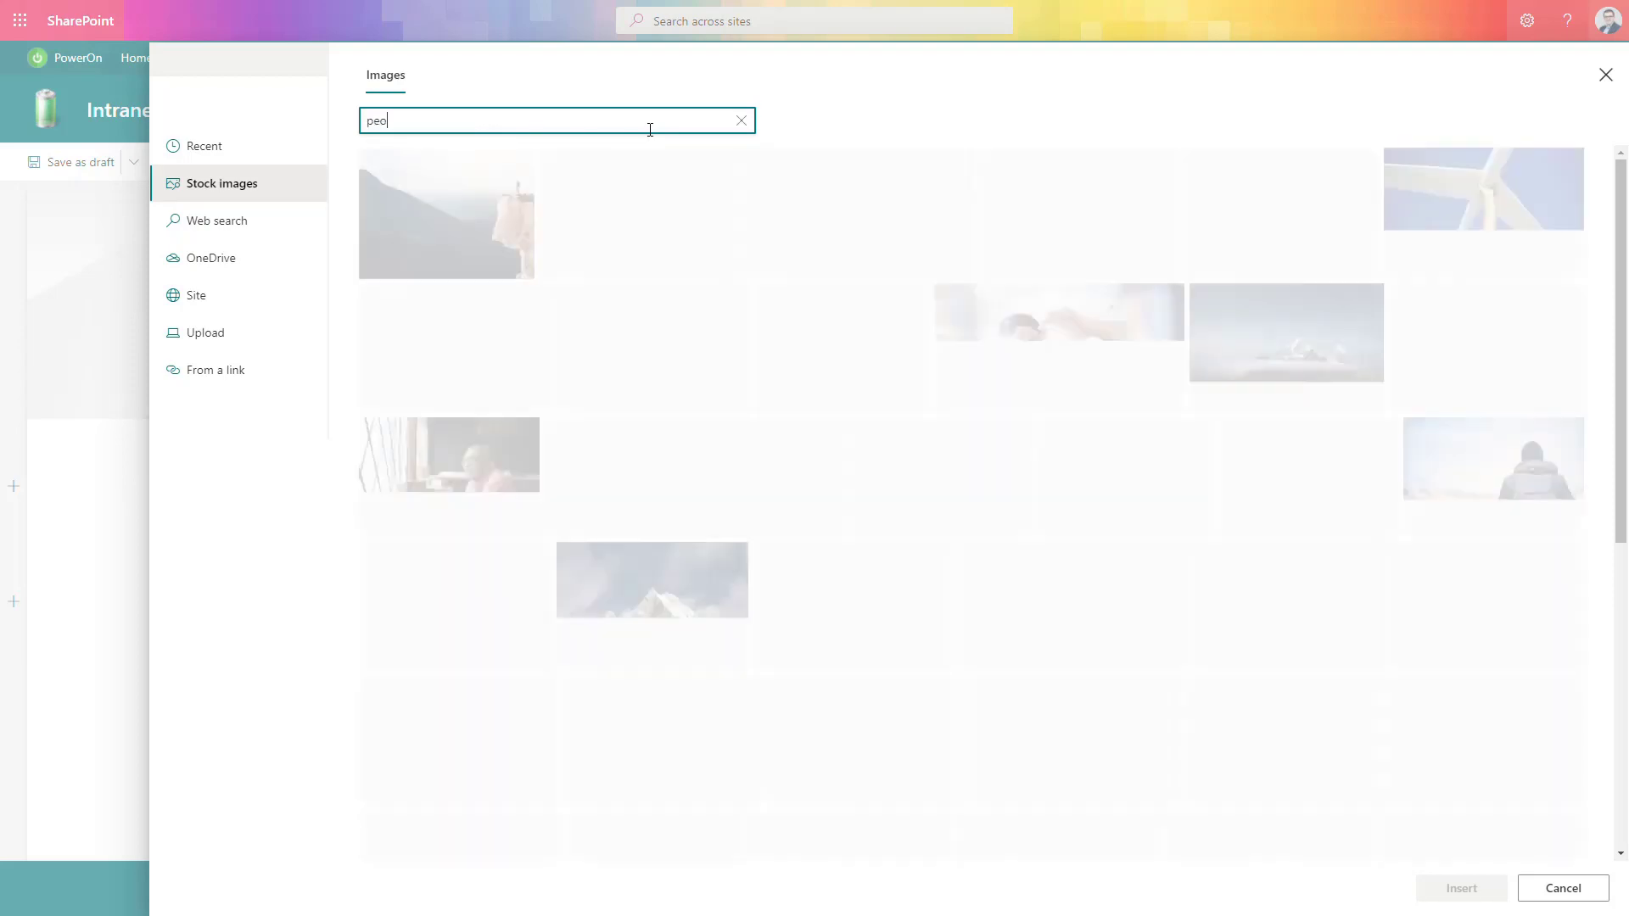
type("ple")
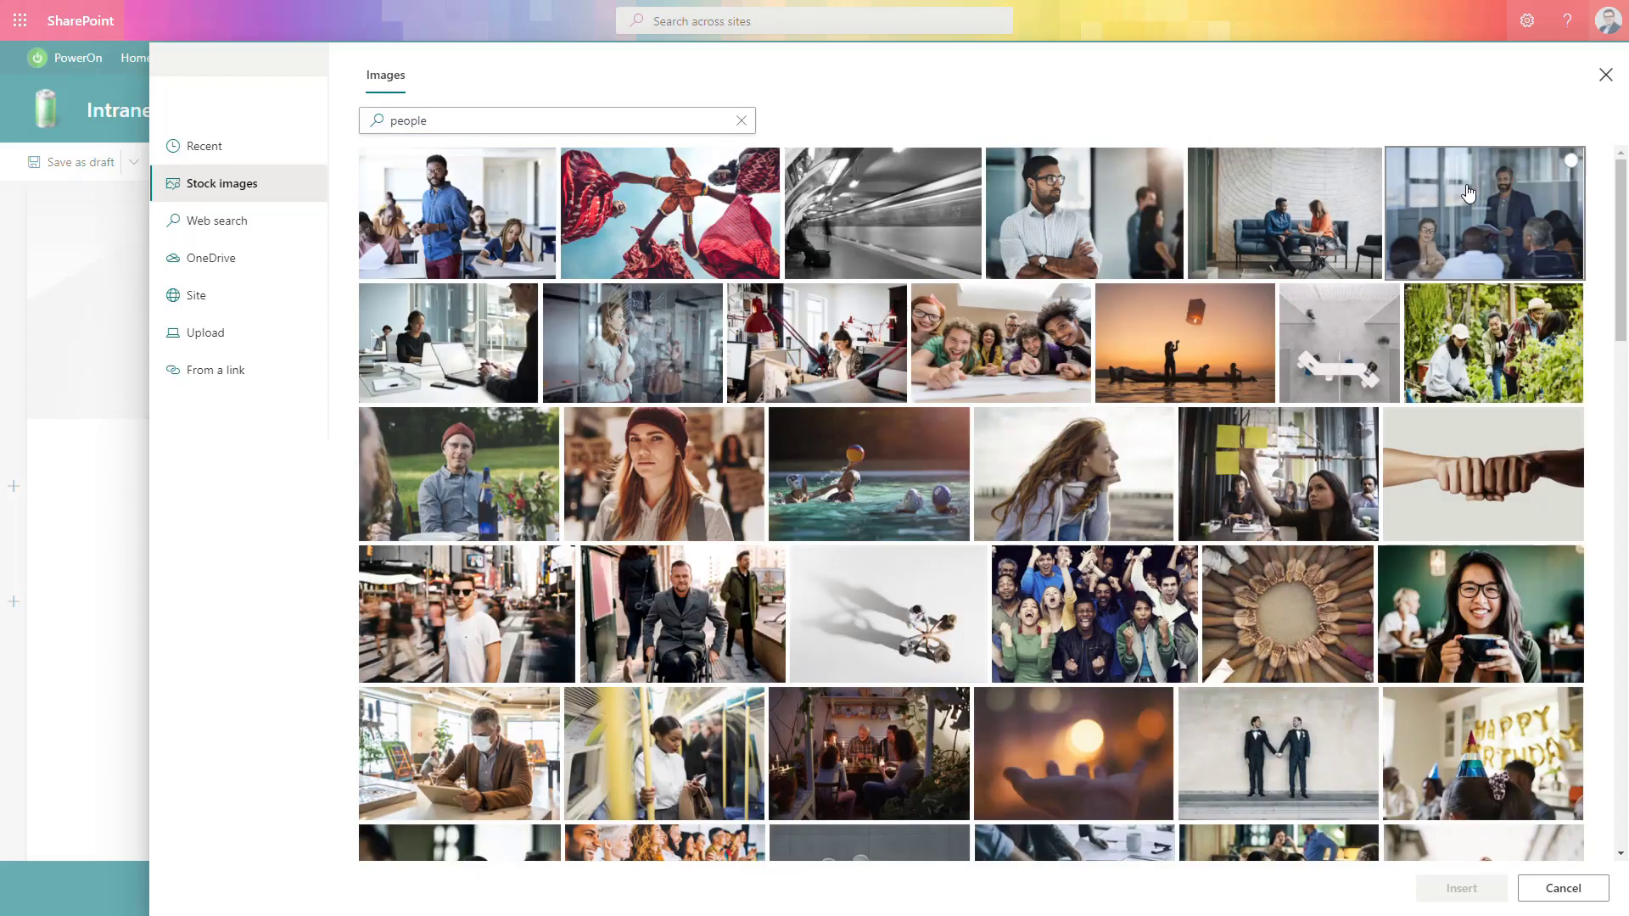
left_click(1511, 188)
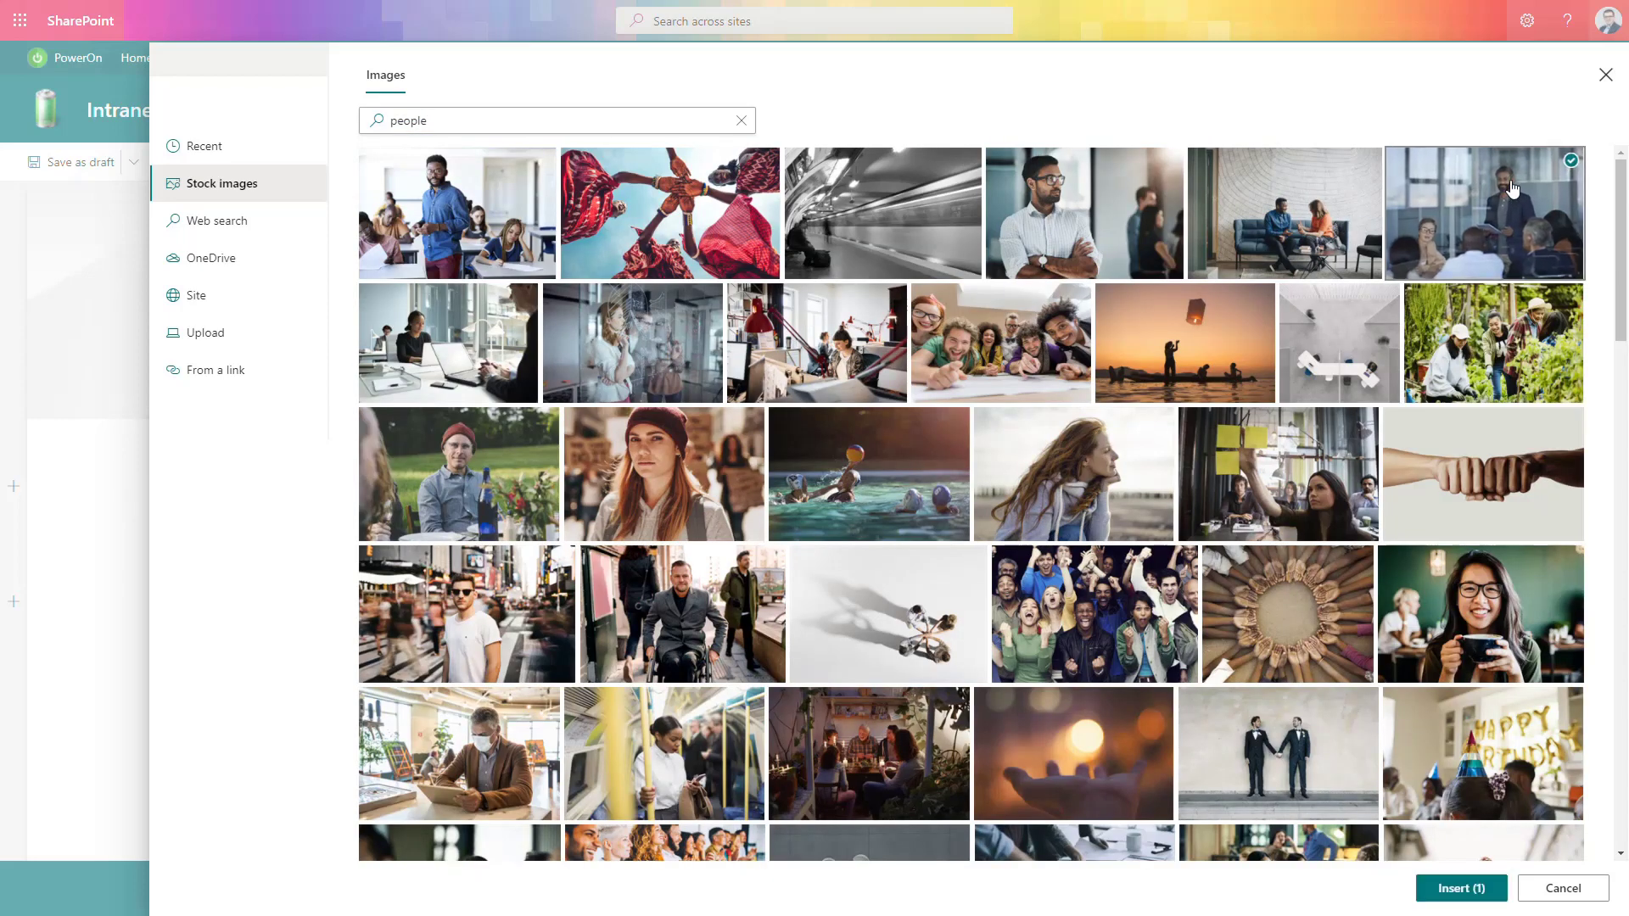
left_click(1468, 887)
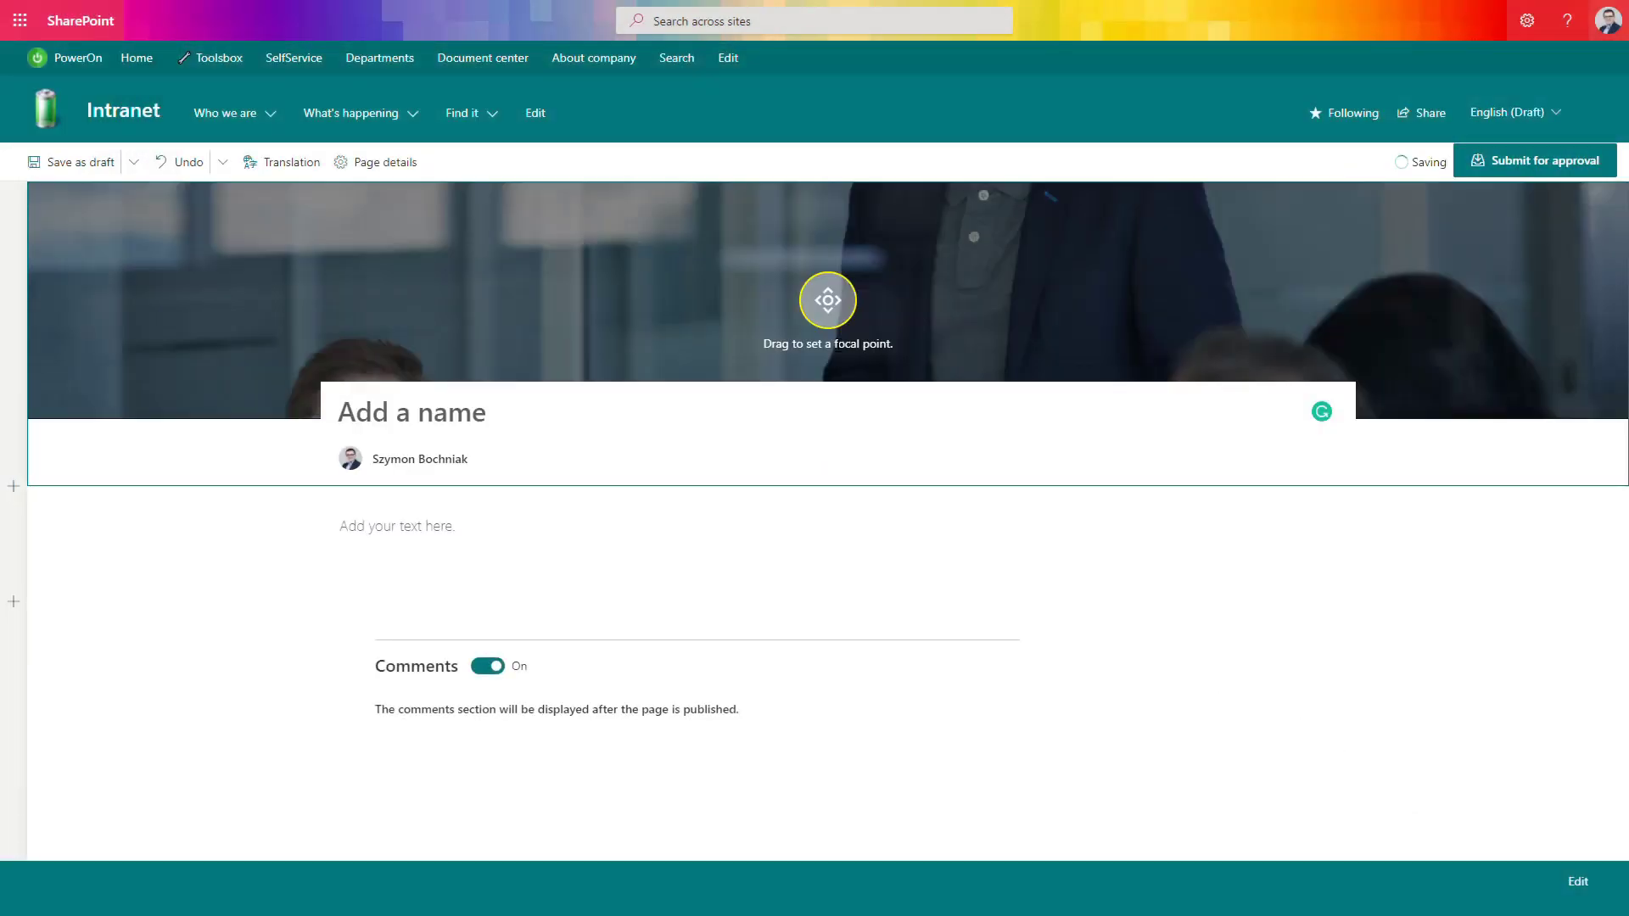
mouse_move(829, 302)
left_mouse_down()
mouse_move(829, 243)
mouse_move(848, 322)
left_mouse_up()
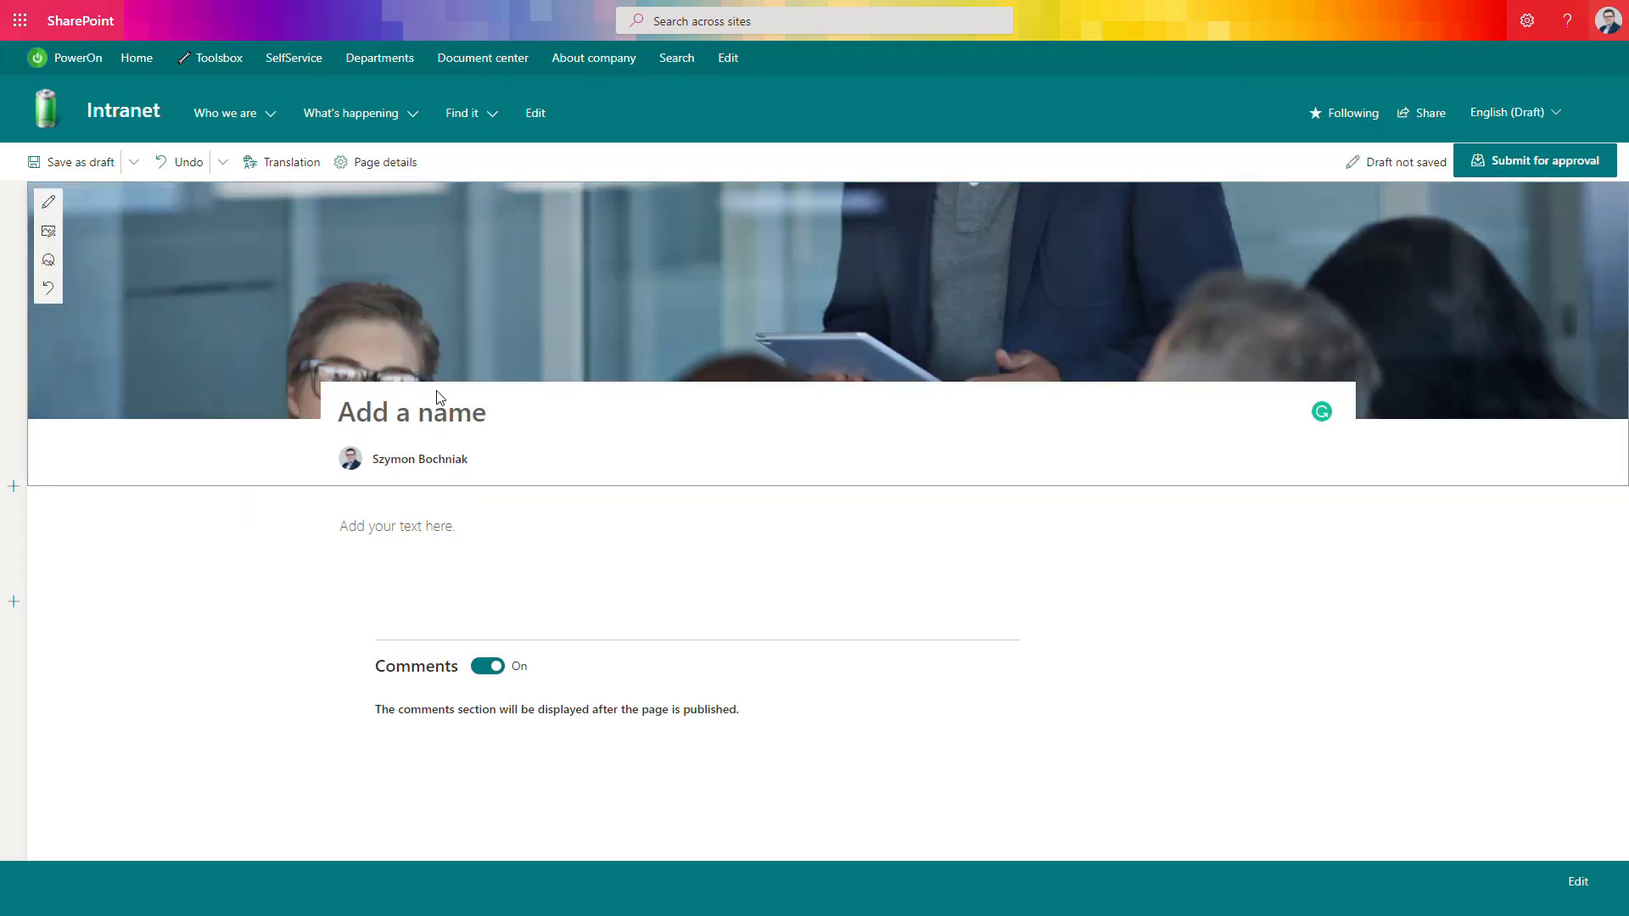
- Title the news post "New employees"
left_click(433, 412)
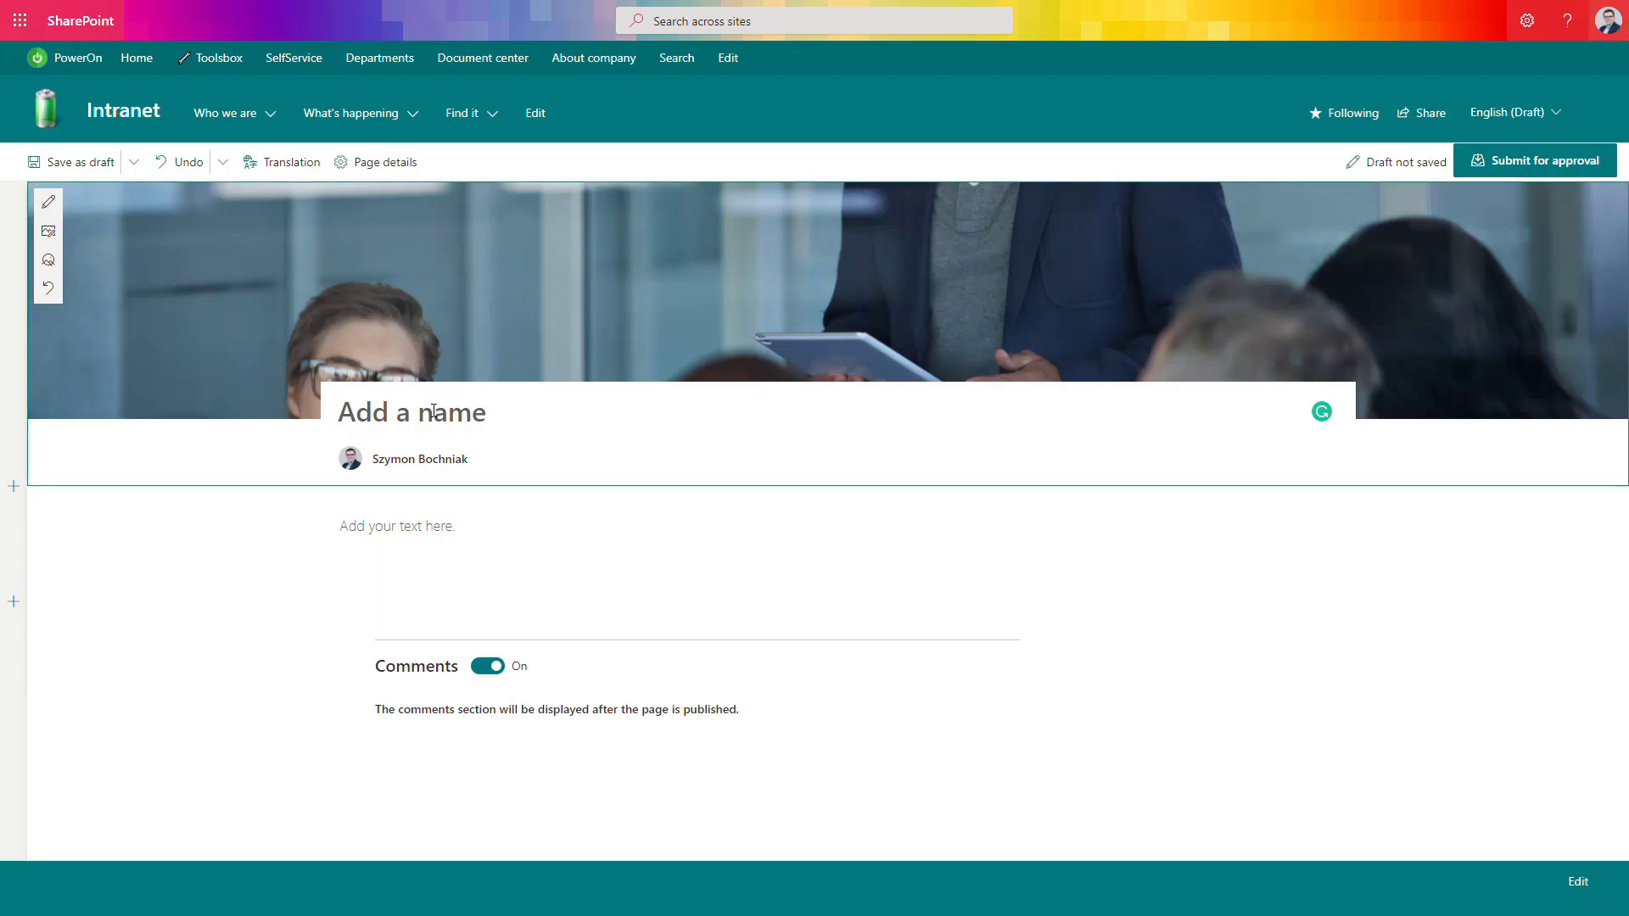
type("N")
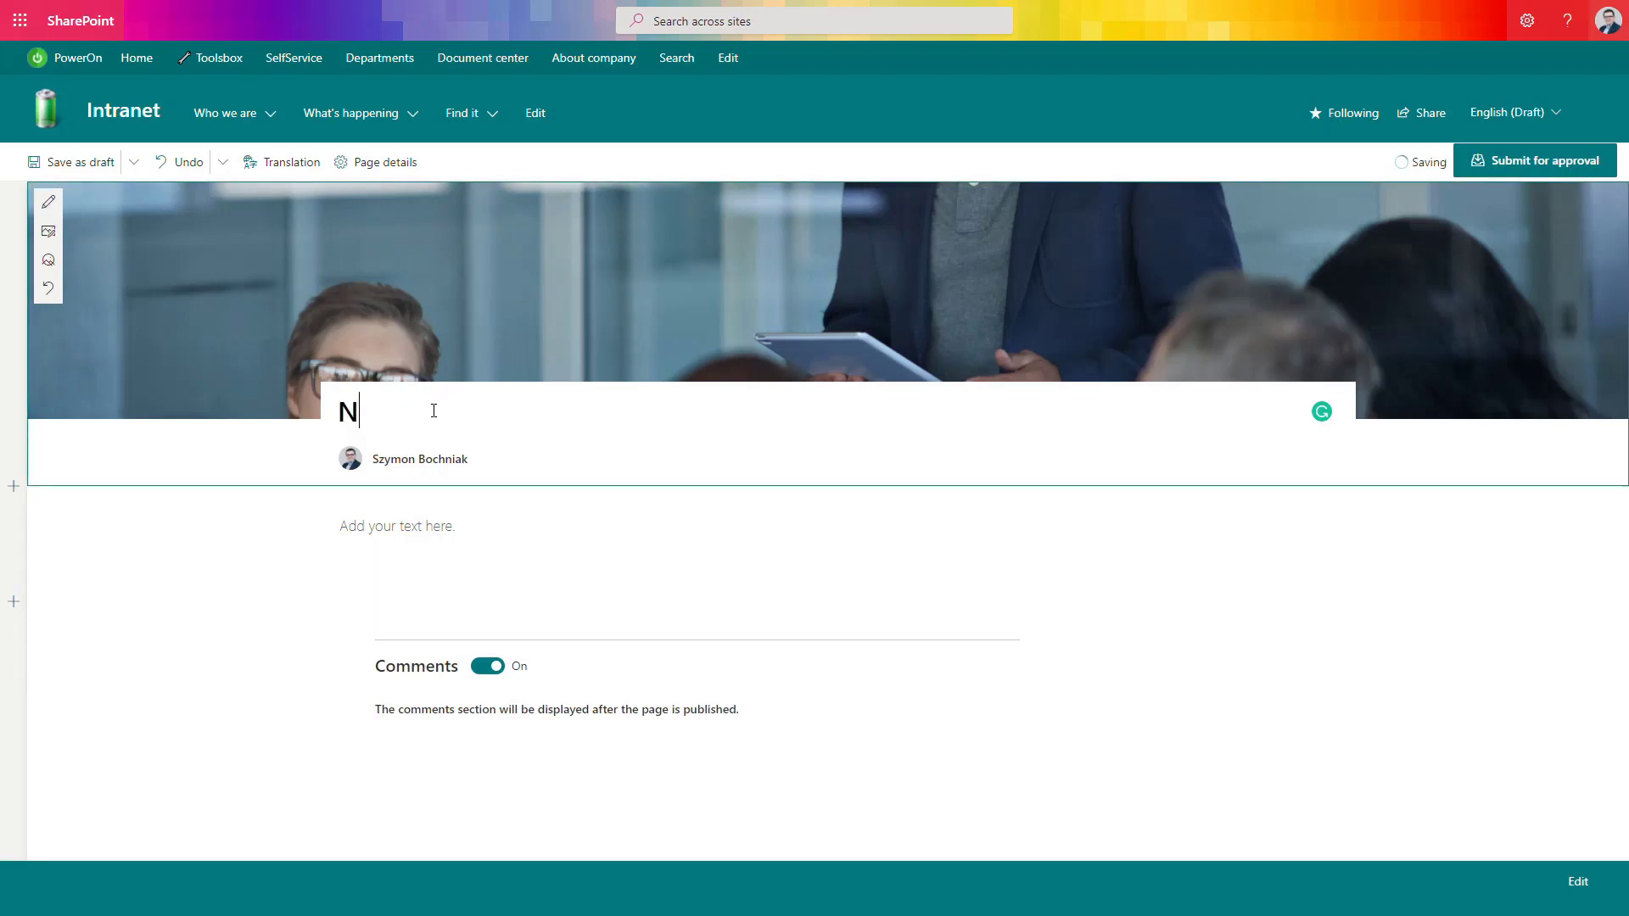
type("ew employees")
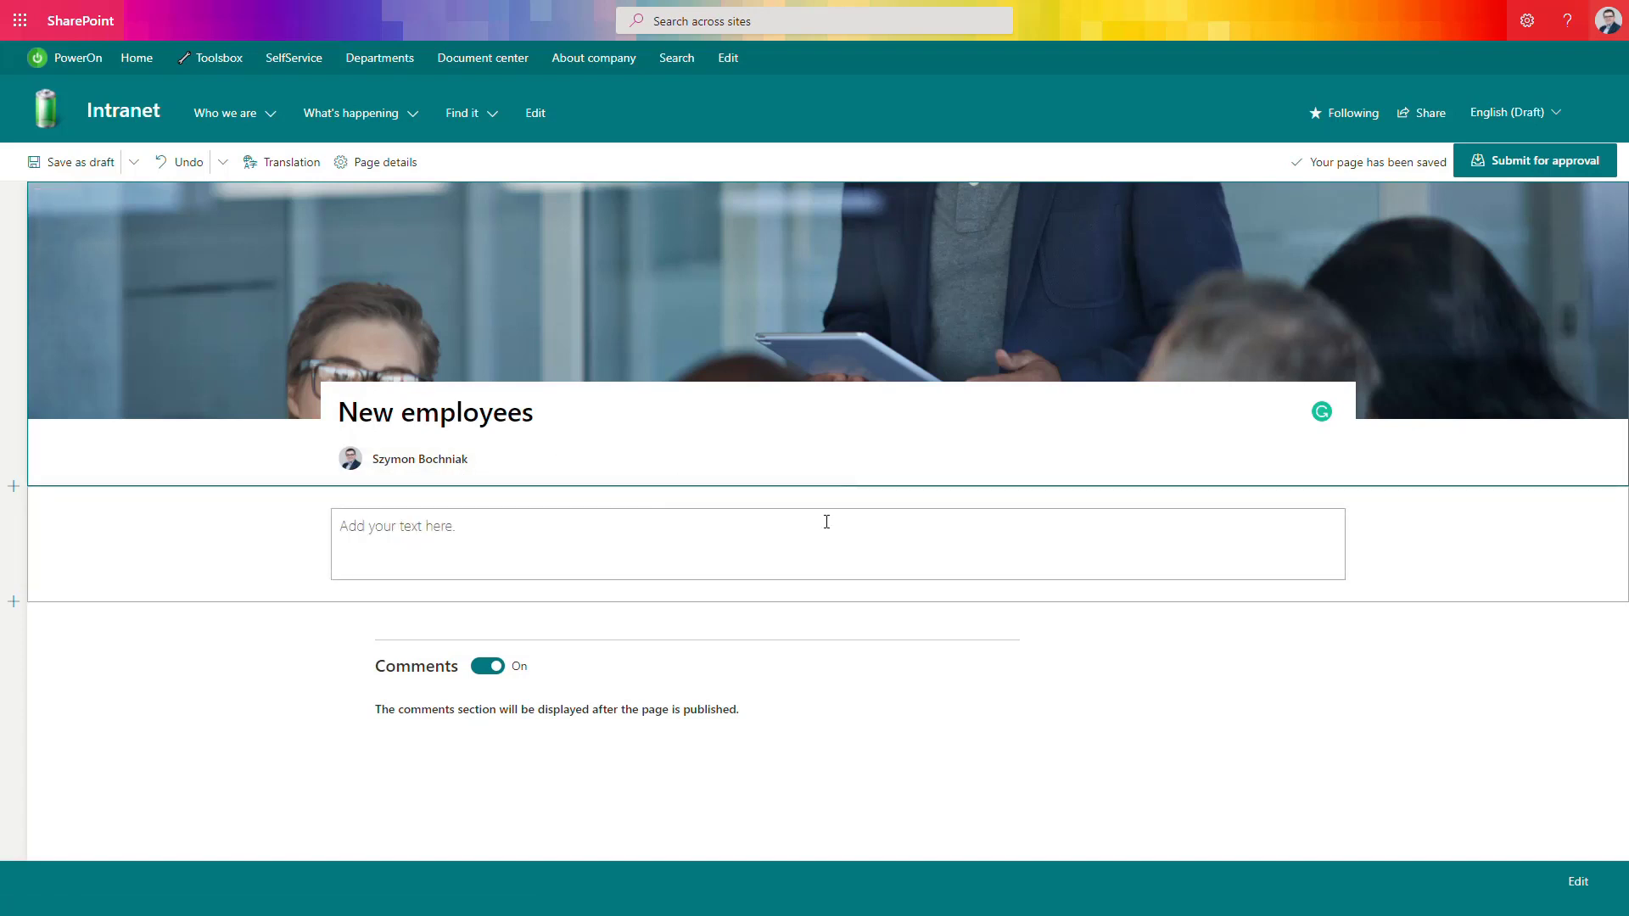
- Change the layout of the section below the title area to two columns
left_click(838, 498)
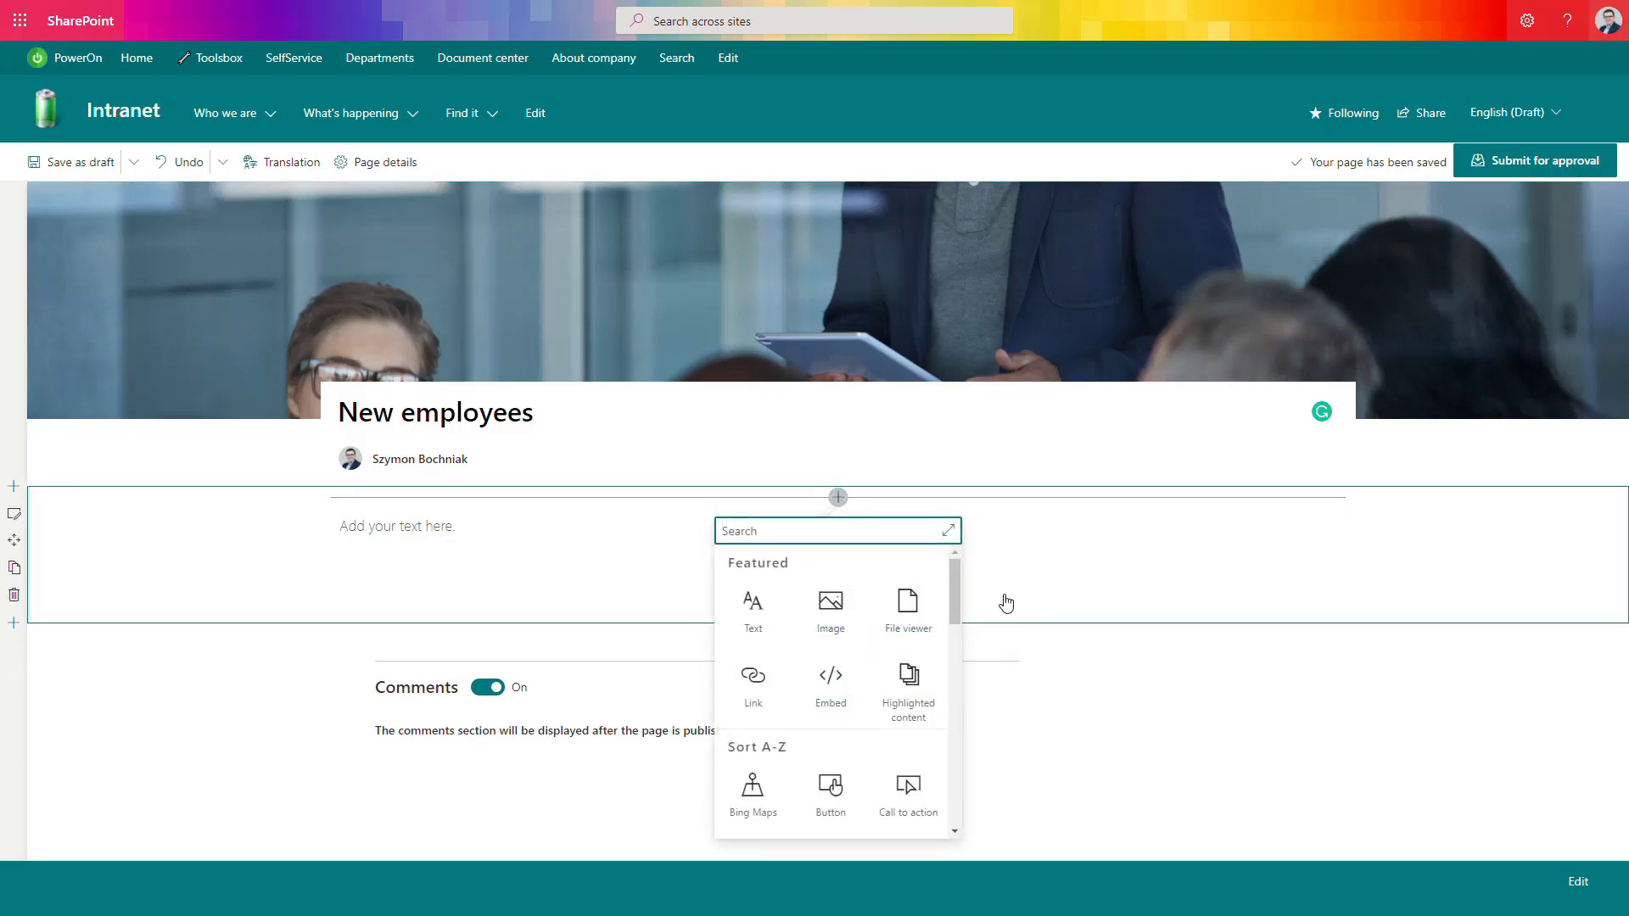
left_click(13, 513)
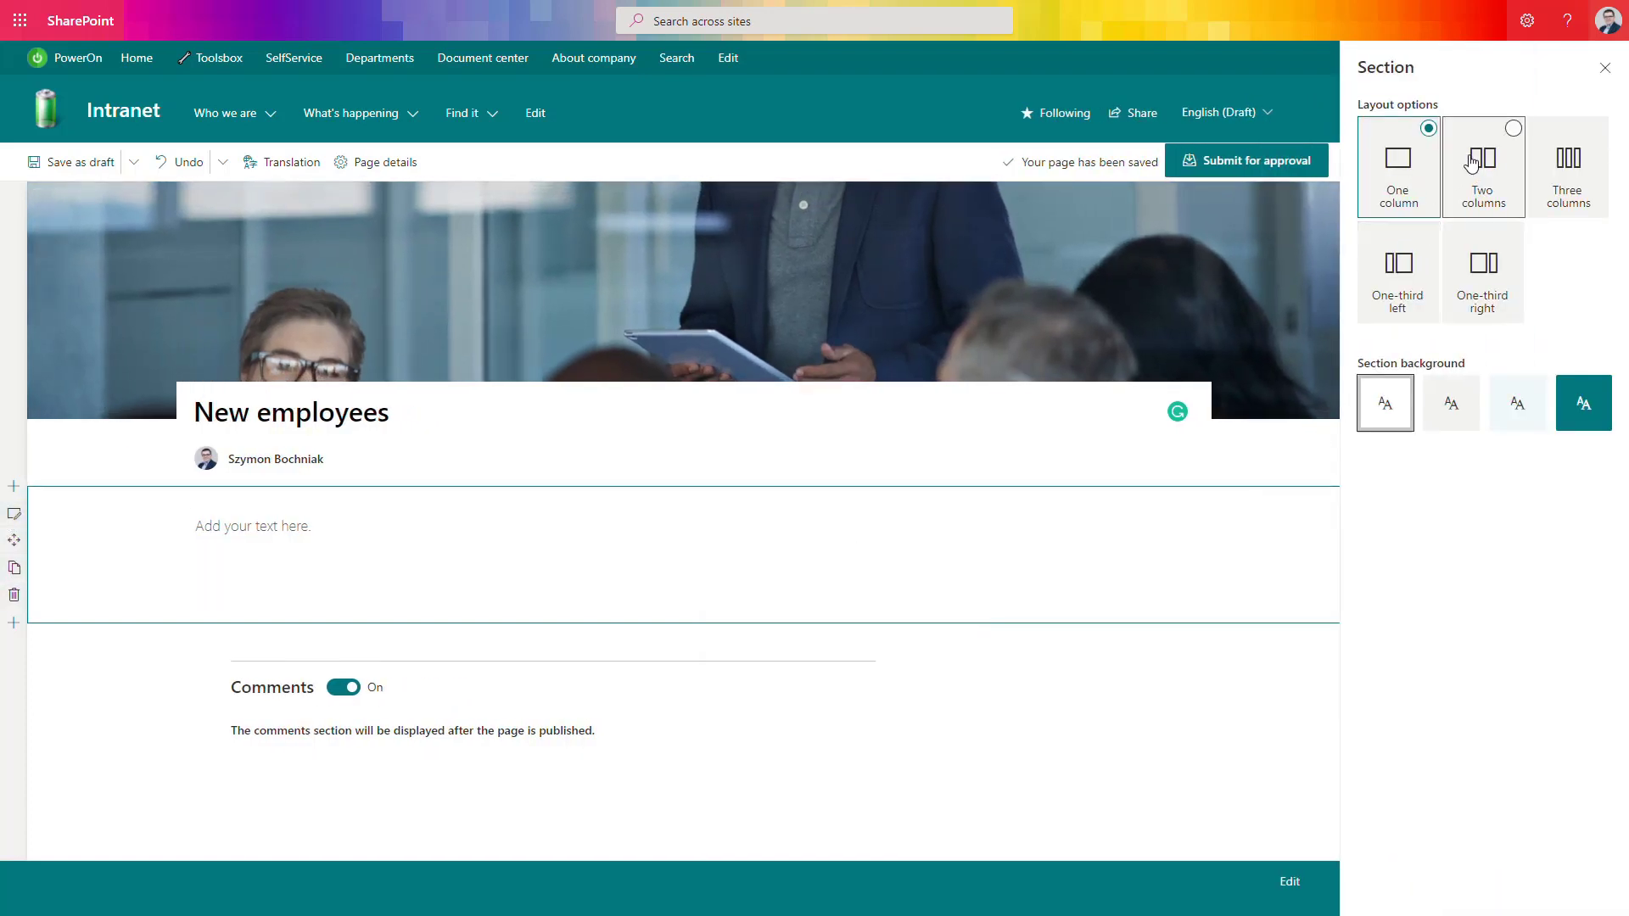
left_click(1480, 181)
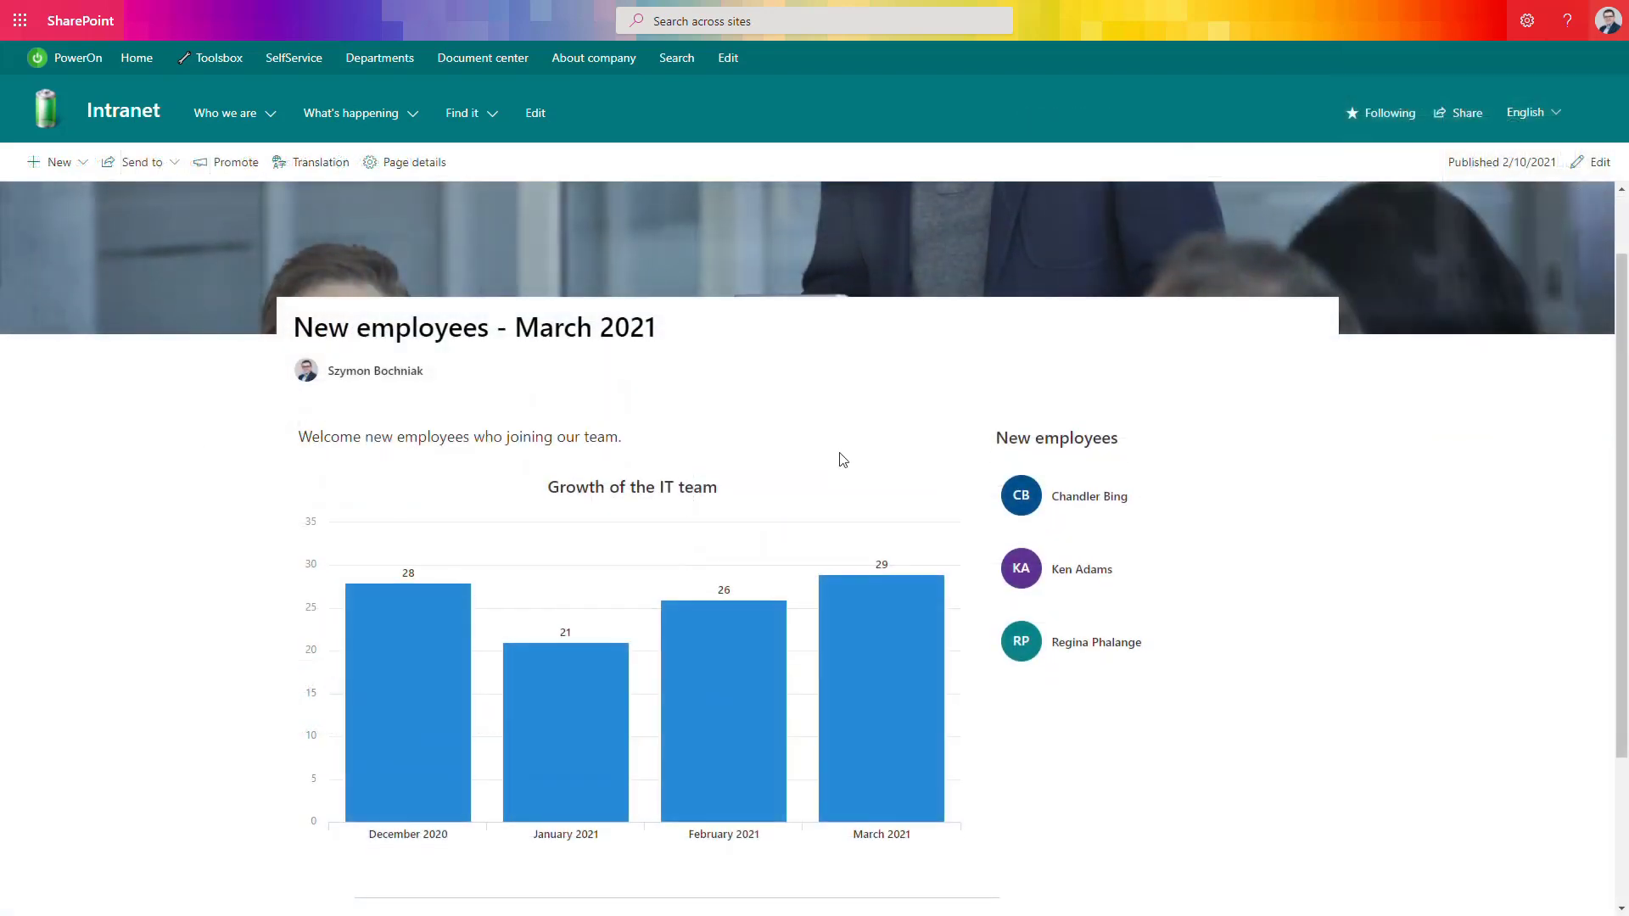
- Review the published "New employees - March 2021" post, from its chart and people list to the comments area
scroll(840, 458, "down", 1)
scroll(843, 459, "down", 1)
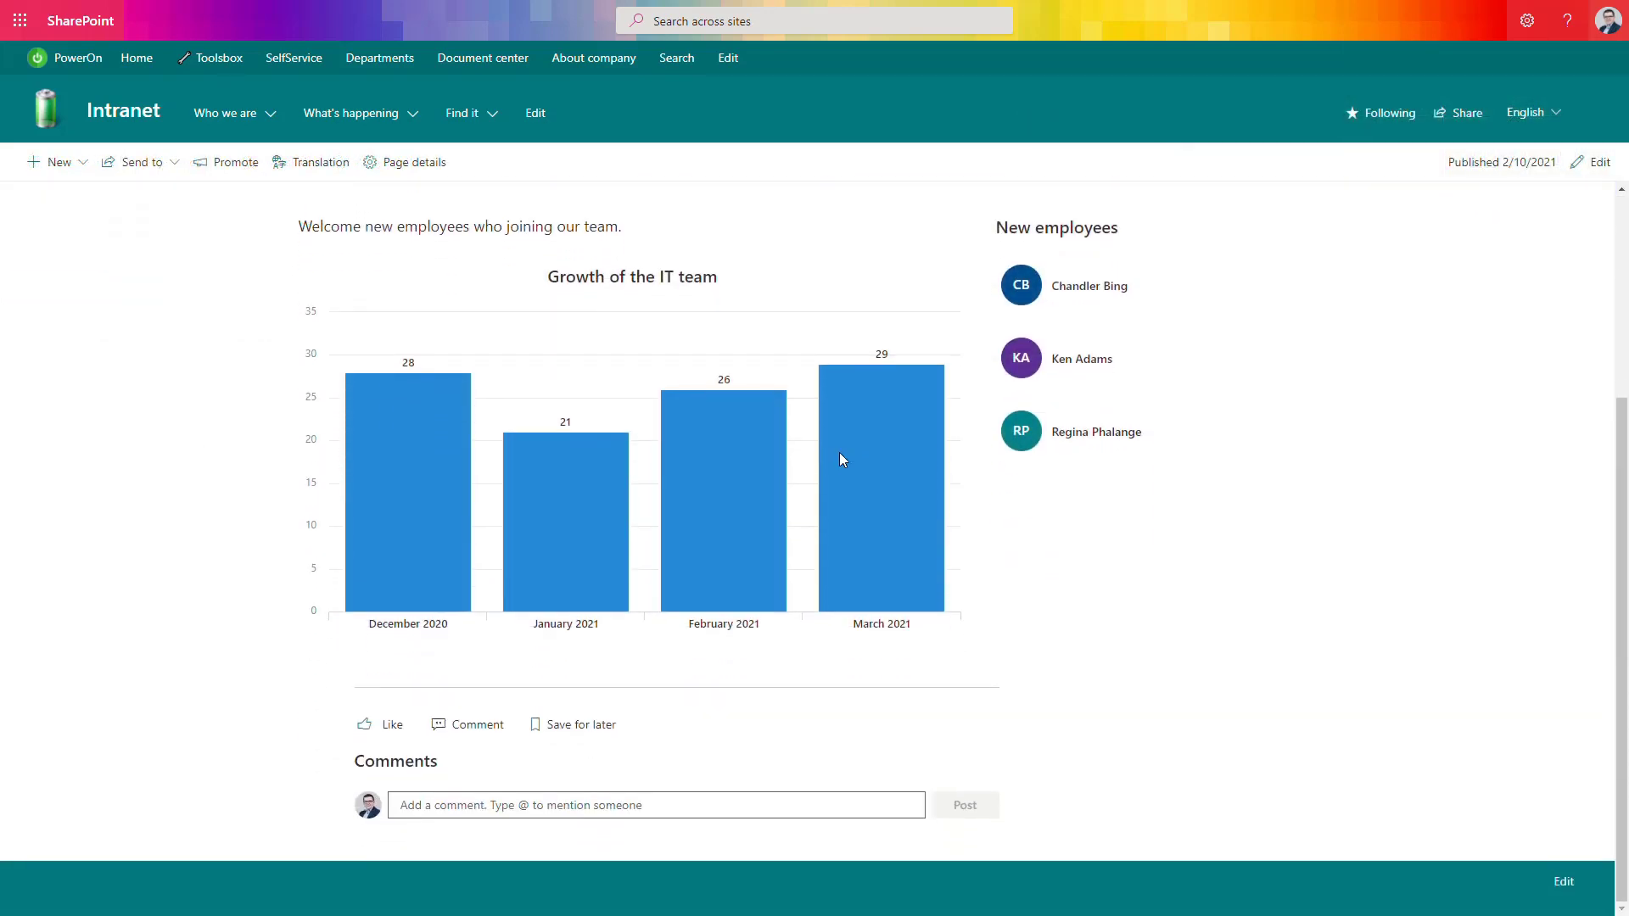
scroll(843, 459, "up", 2)
scroll(843, 459, "up", 1)
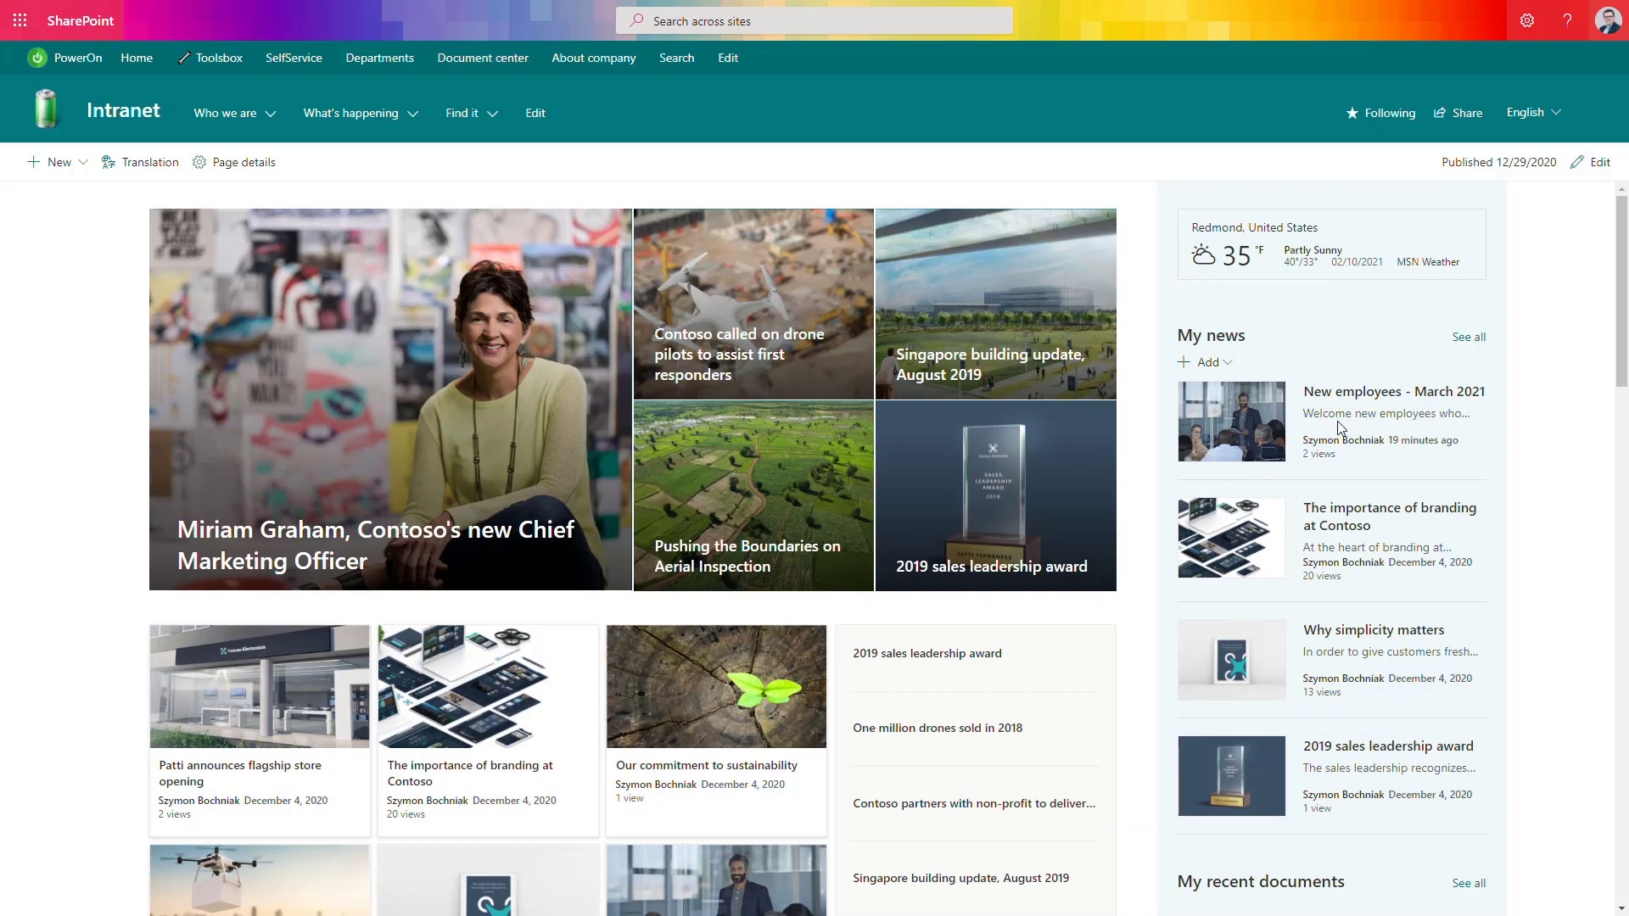
- Start an email digest from the full news list with "New employees - March 2021", "The importance of branding at Contoso" and "Why simplicity matters"
left_click(1469, 338)
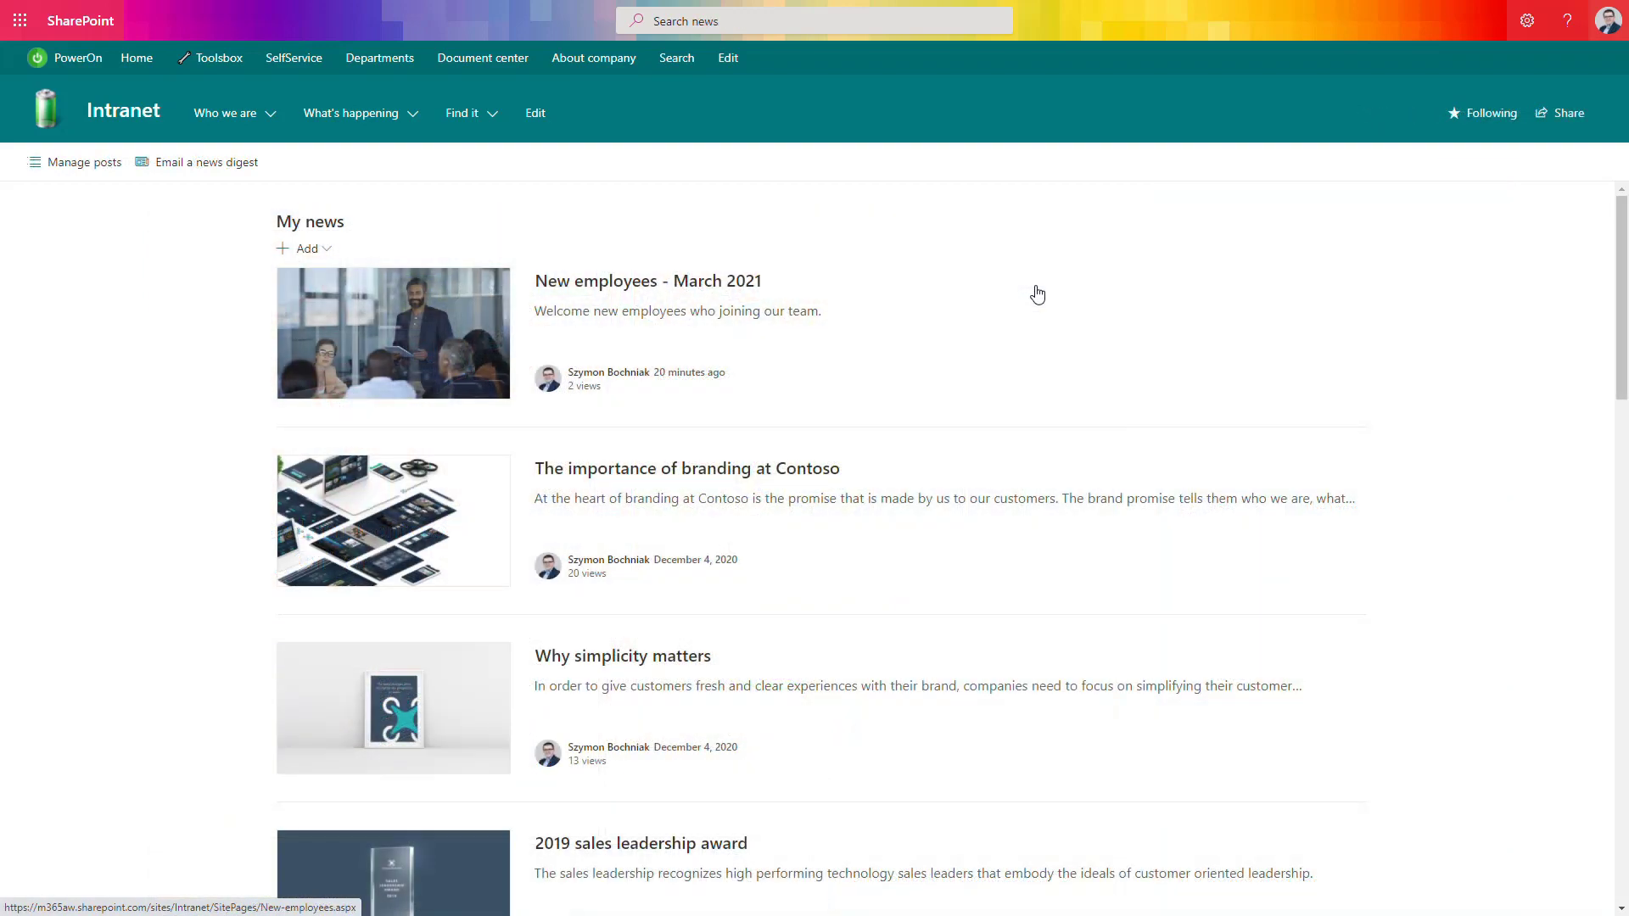
left_click(240, 183)
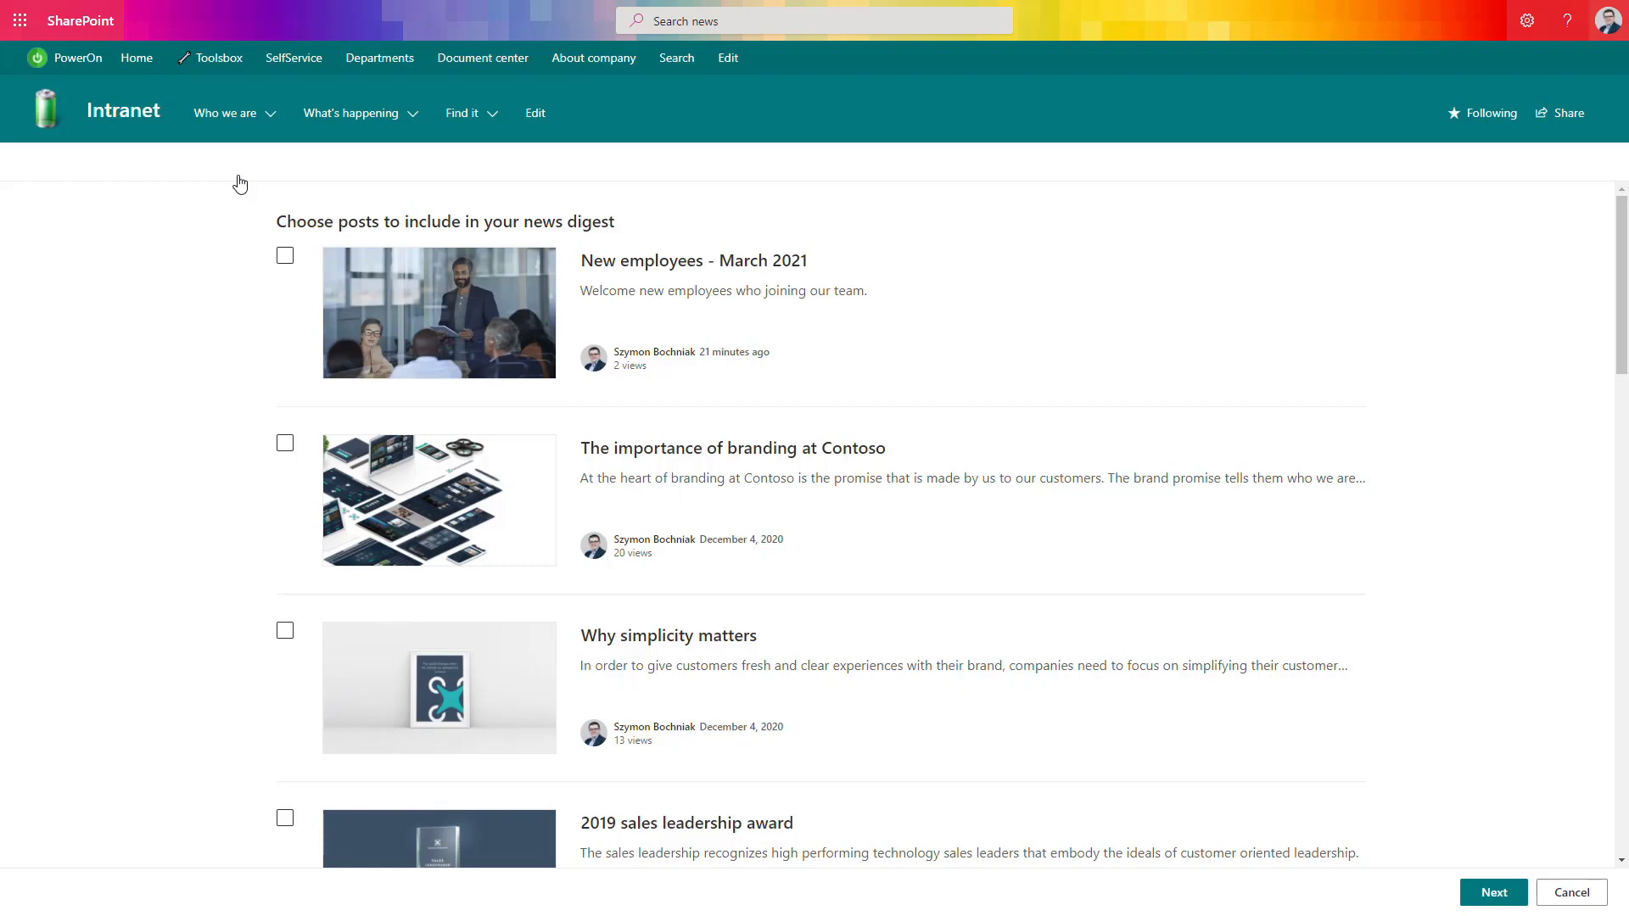
left_click(286, 261)
left_click(287, 259)
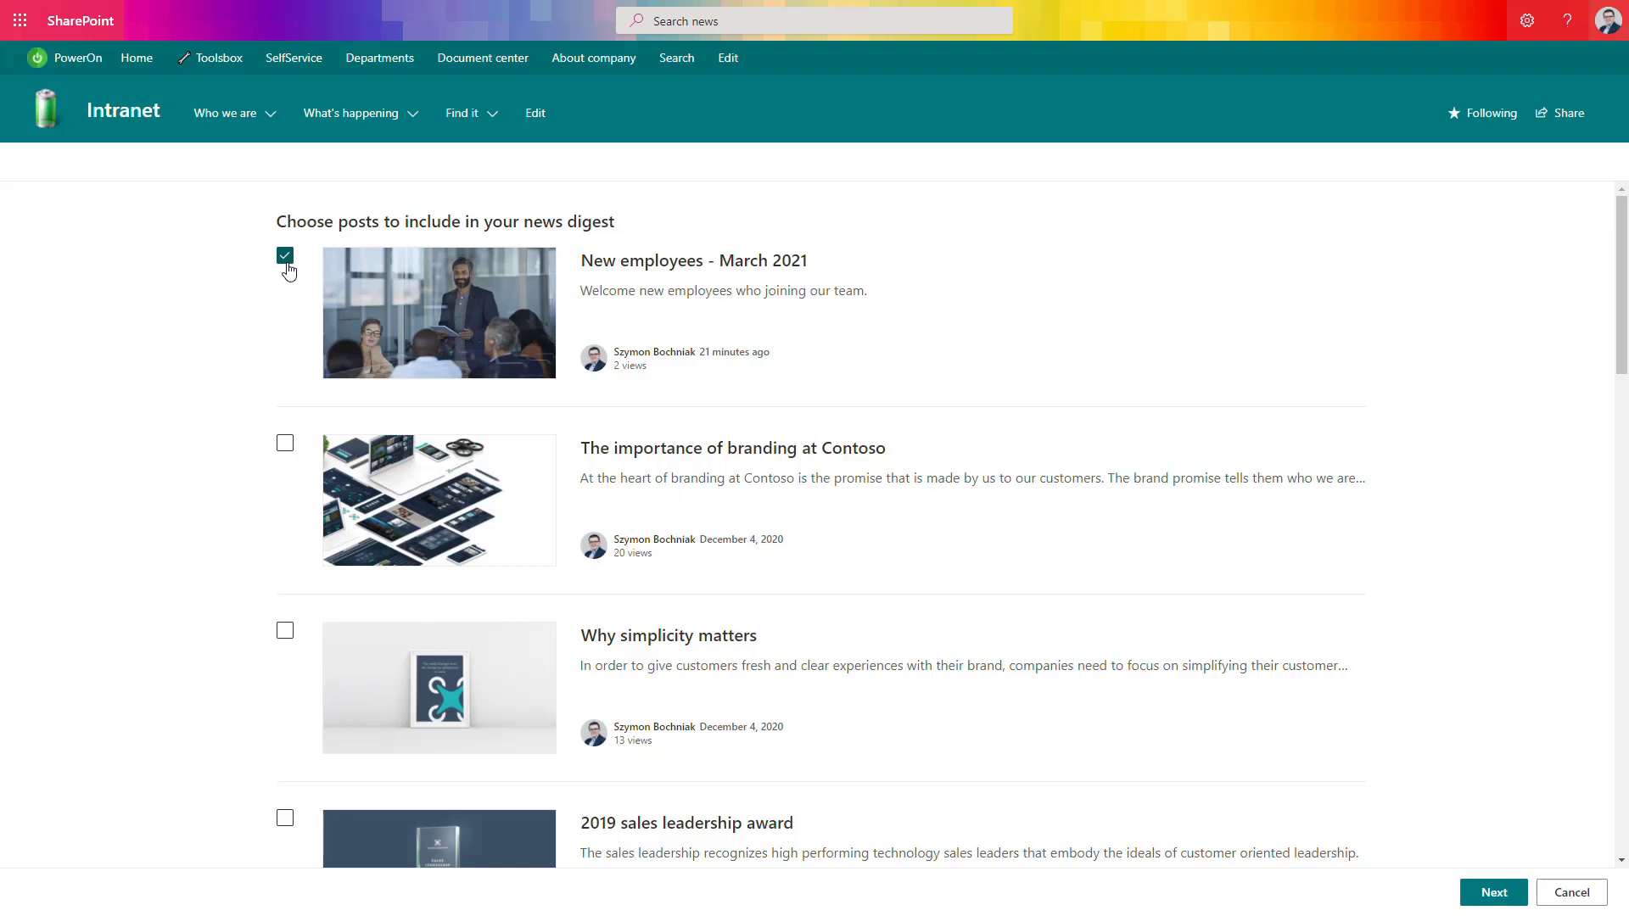
left_click(285, 450)
left_click(285, 630)
scroll(285, 630, "down", 1)
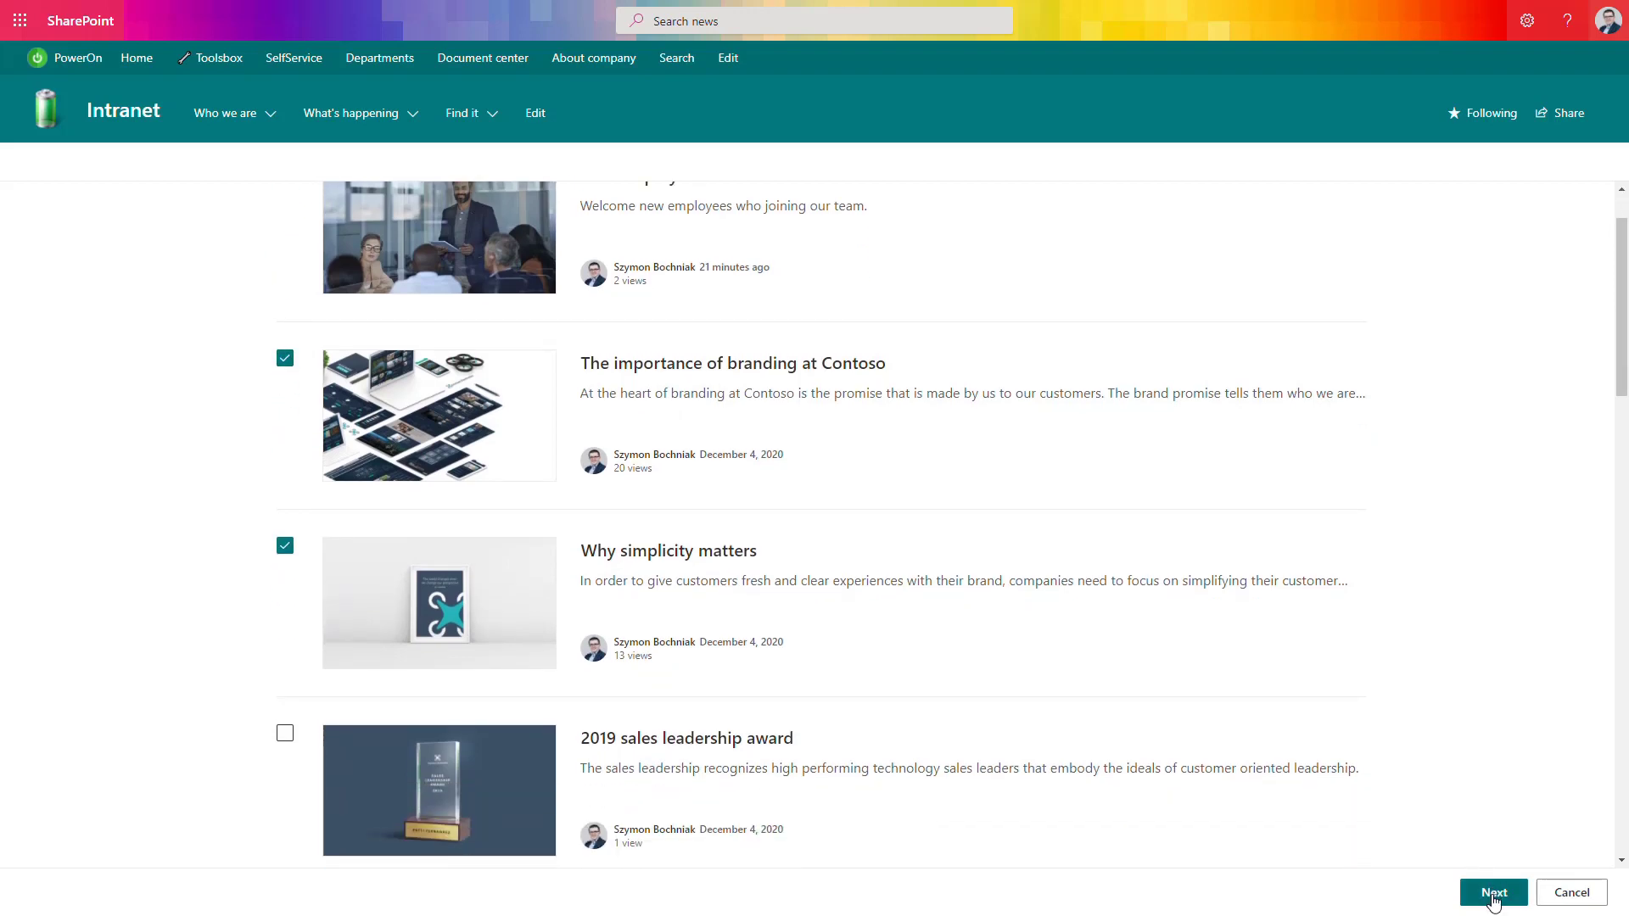
left_click(1493, 893)
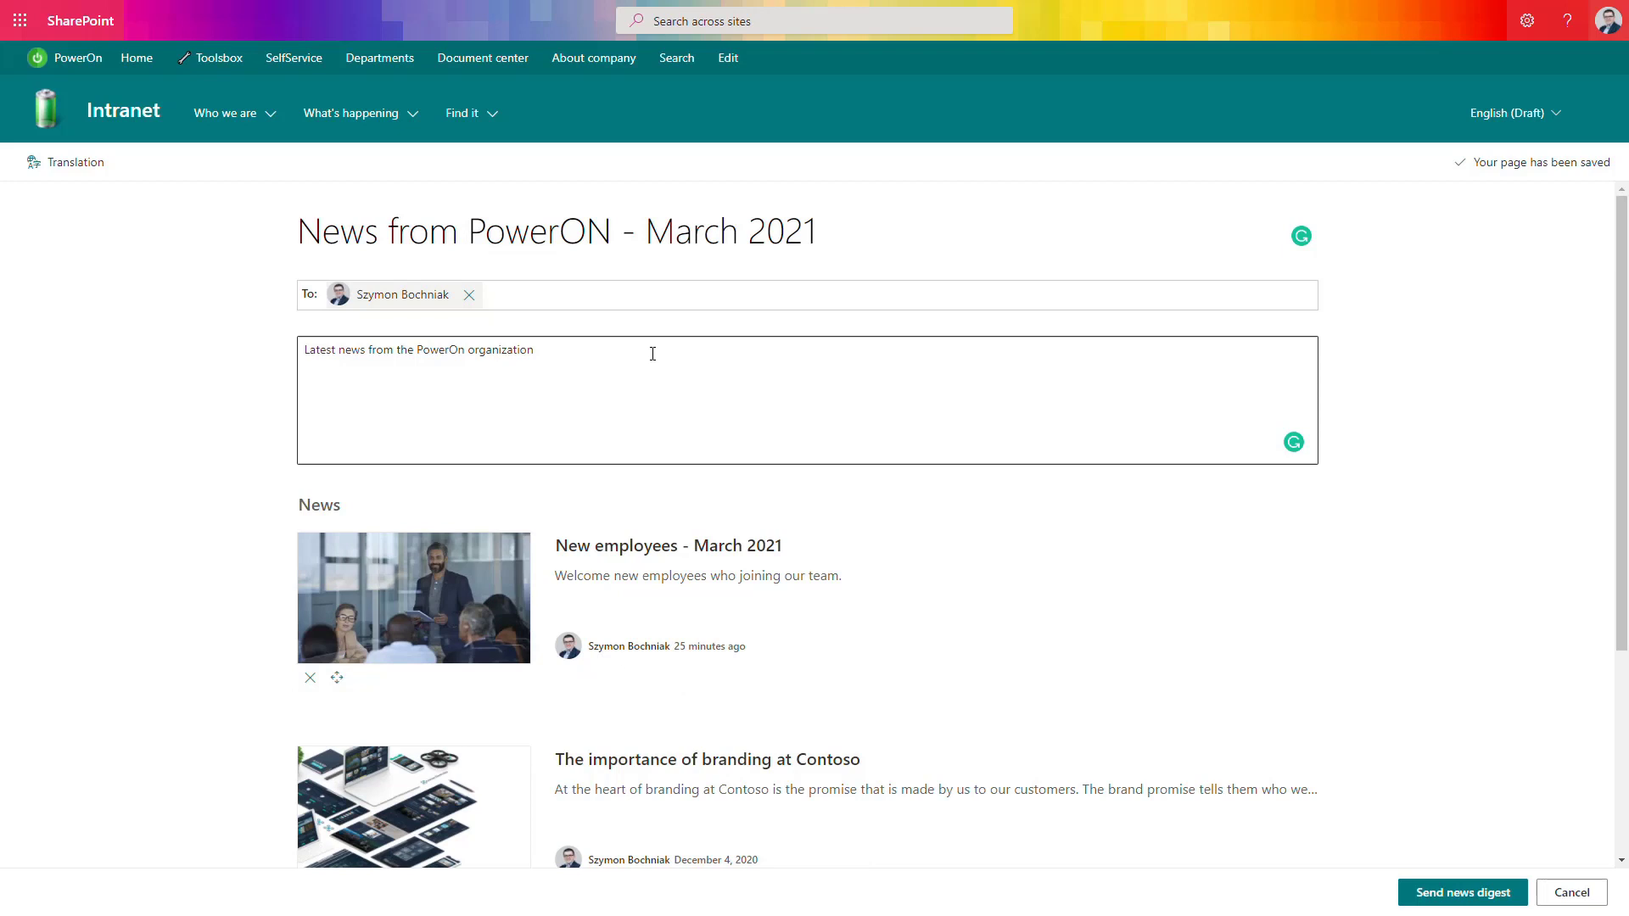
- Move "New employees - March 2021" below "The importance of branding at Contoso" in the digest and send it
left_click(692, 294)
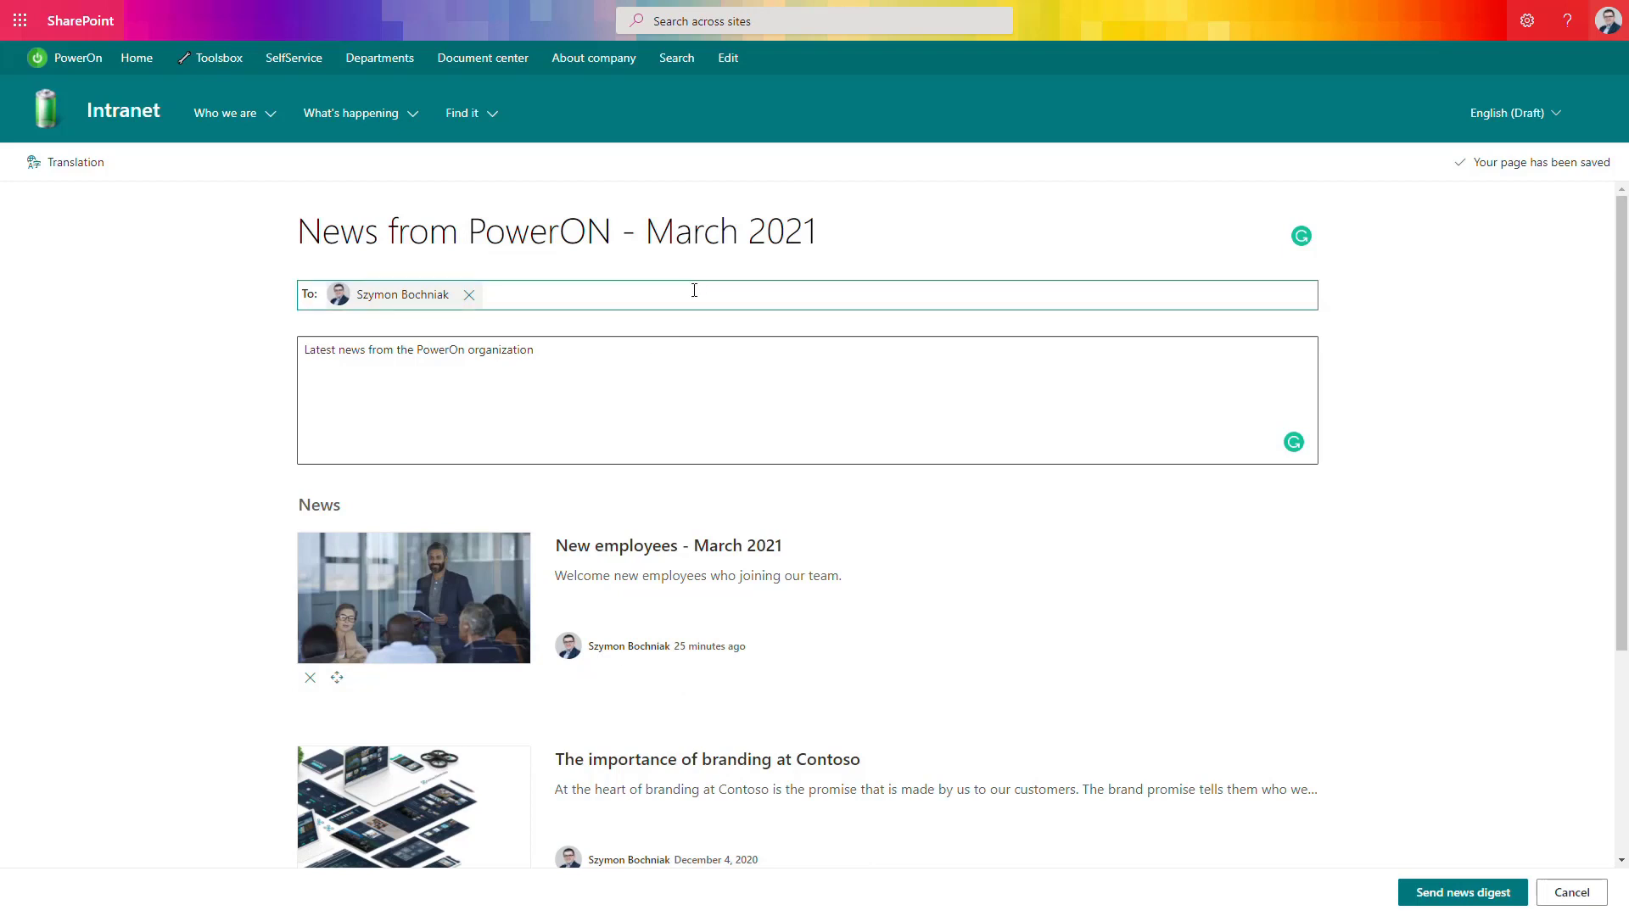
scroll(692, 297, "down", 2)
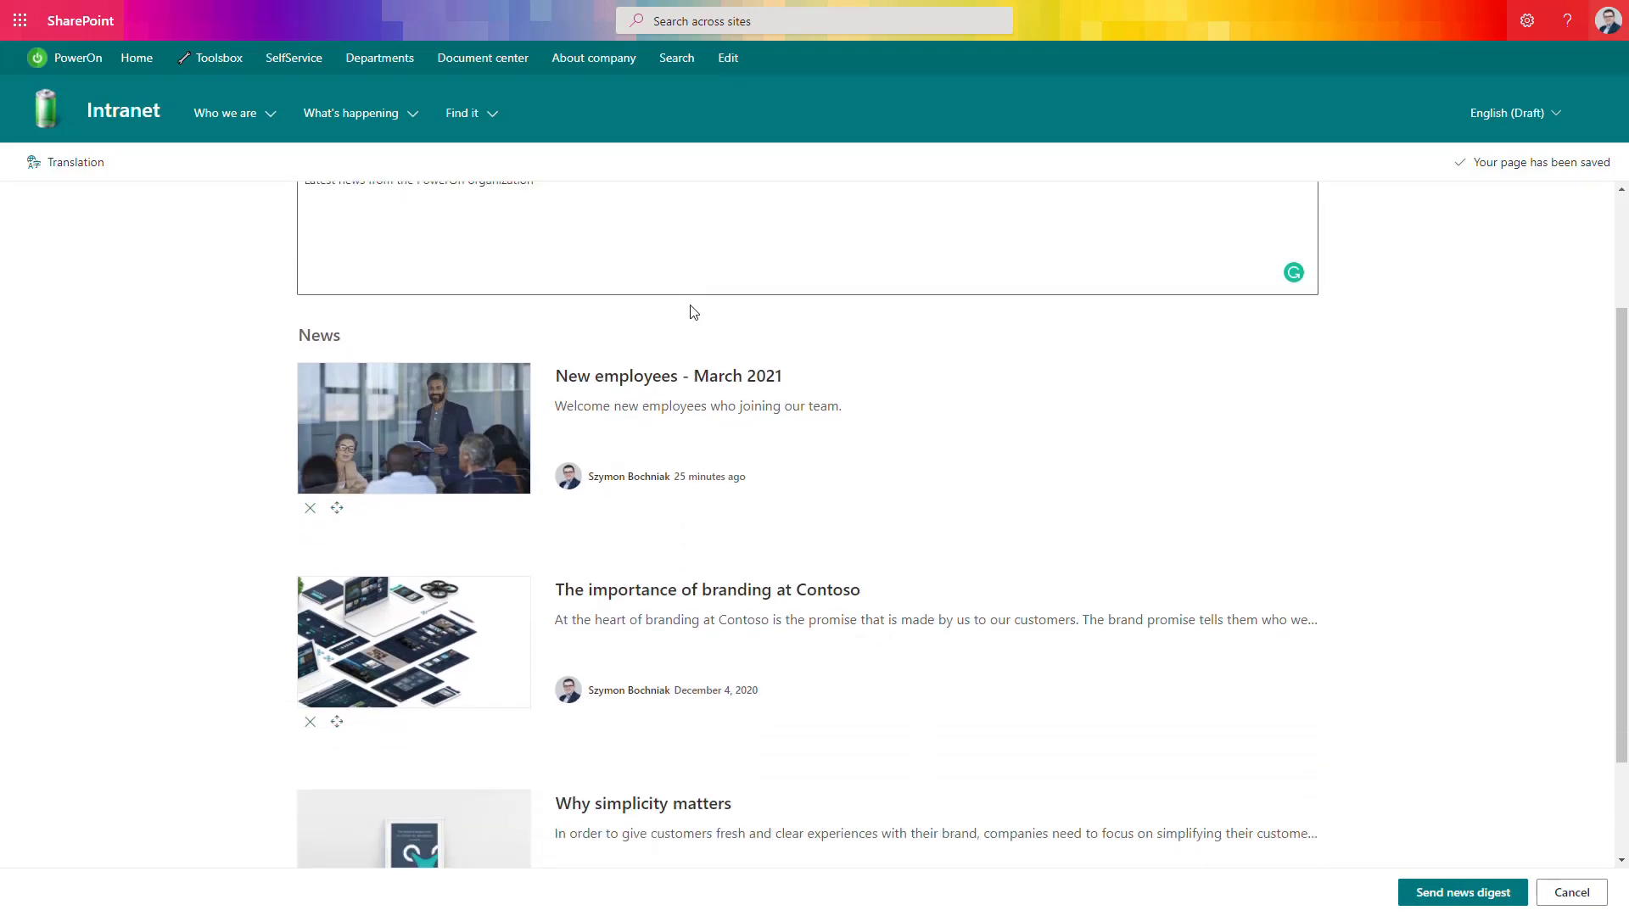
scroll(357, 458, "down", 1)
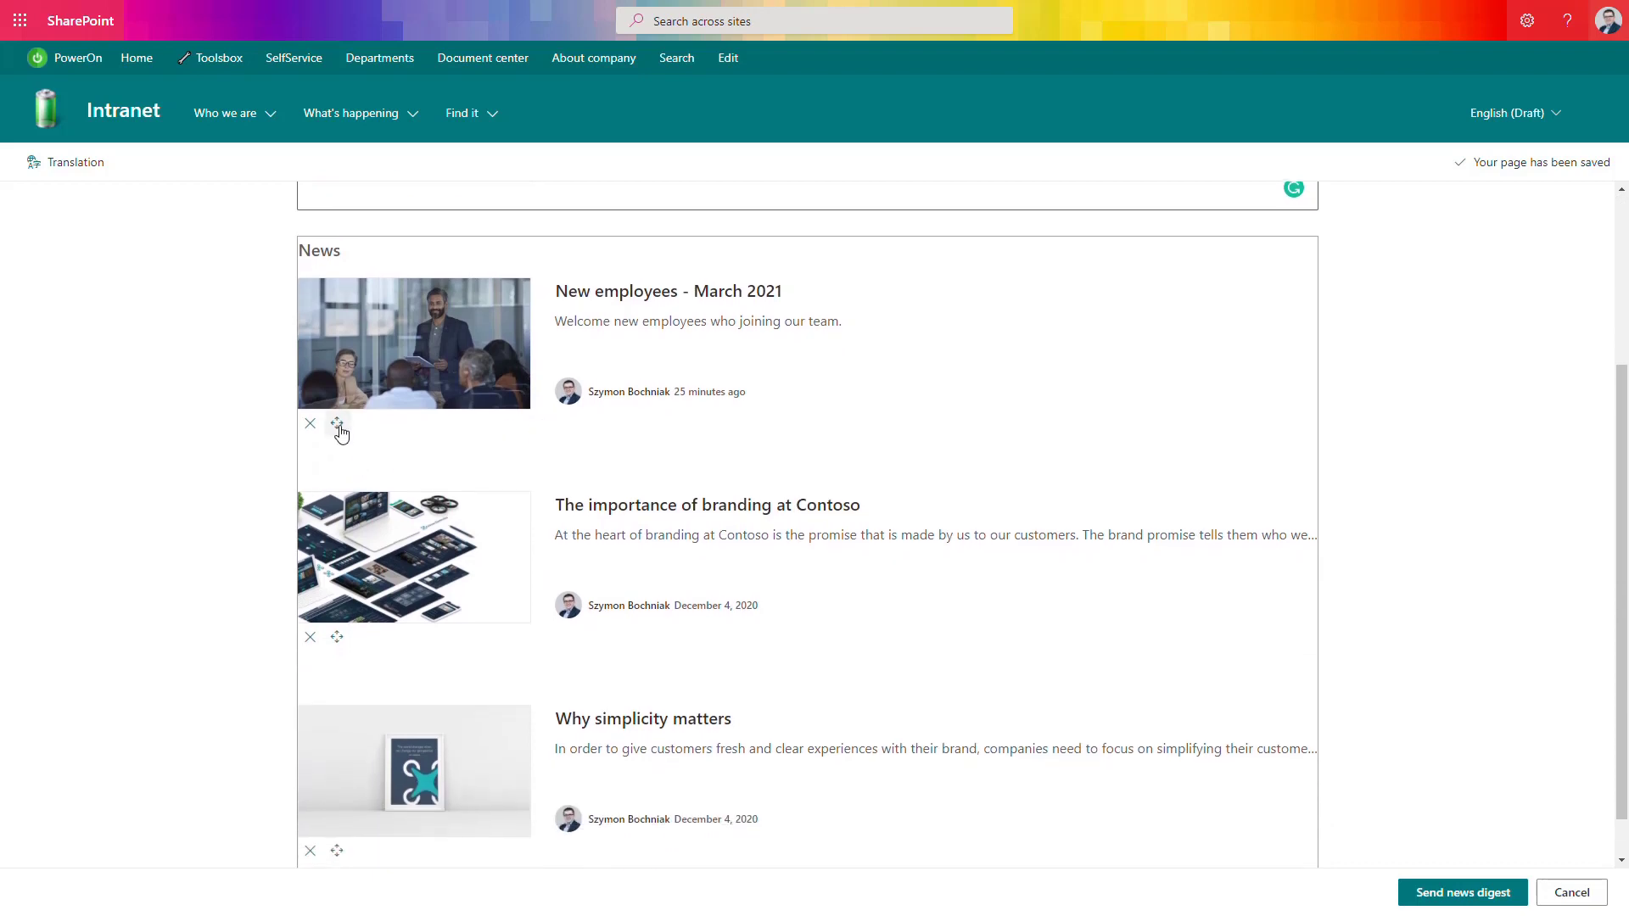
left_click_drag(337, 423, 383, 462)
left_click_drag(371, 622, 368, 625)
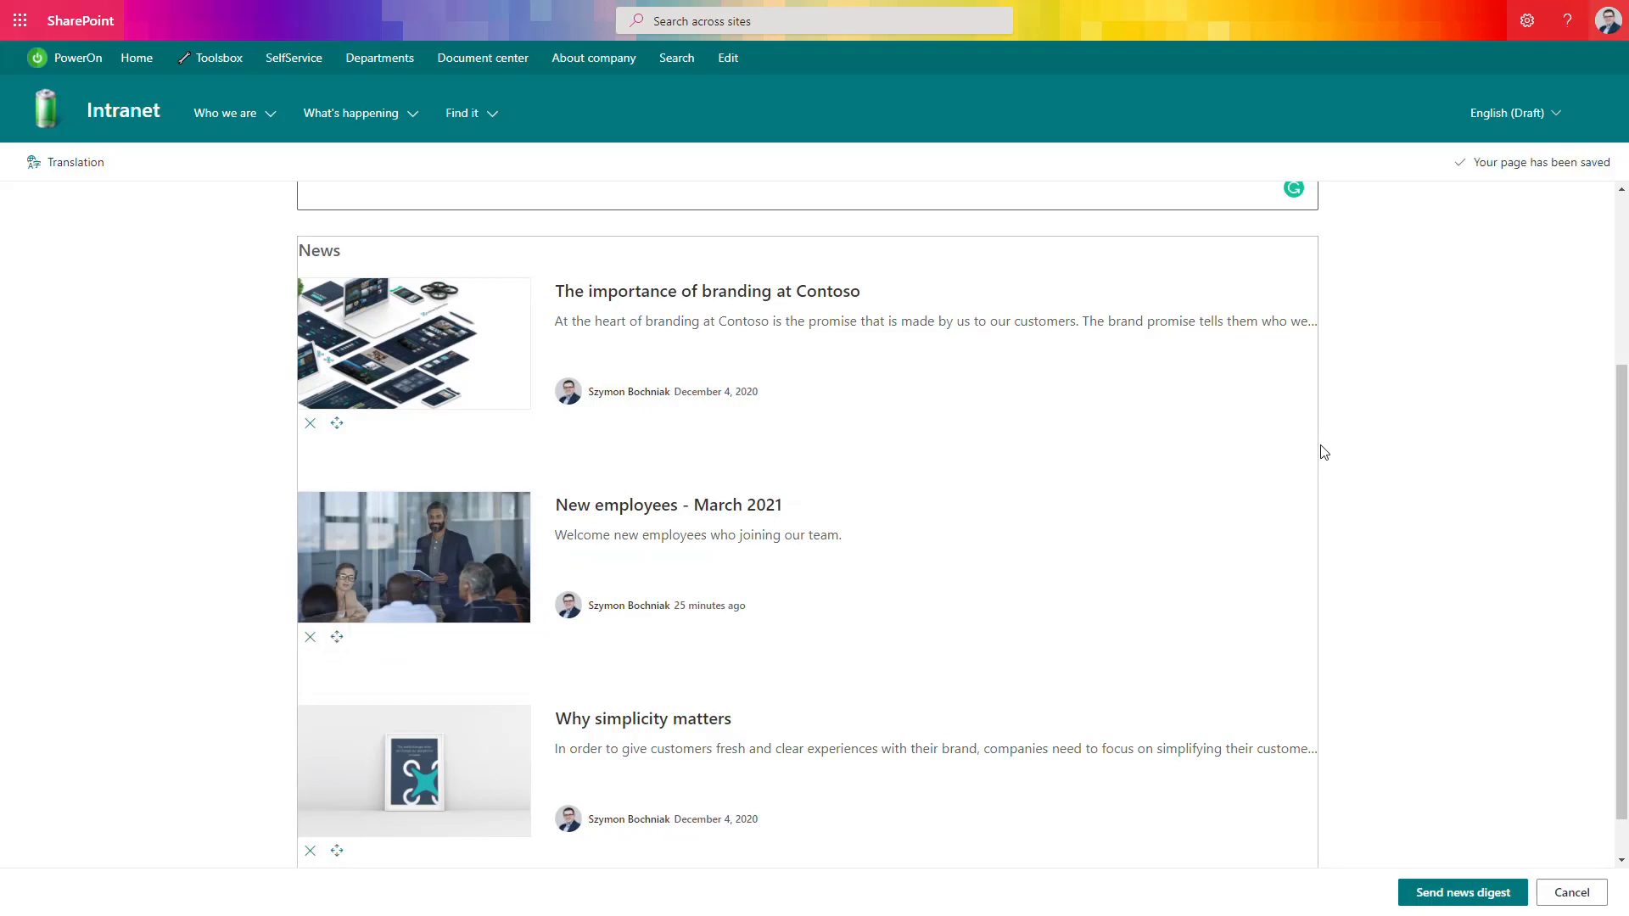
scroll(1359, 463, "down", 1)
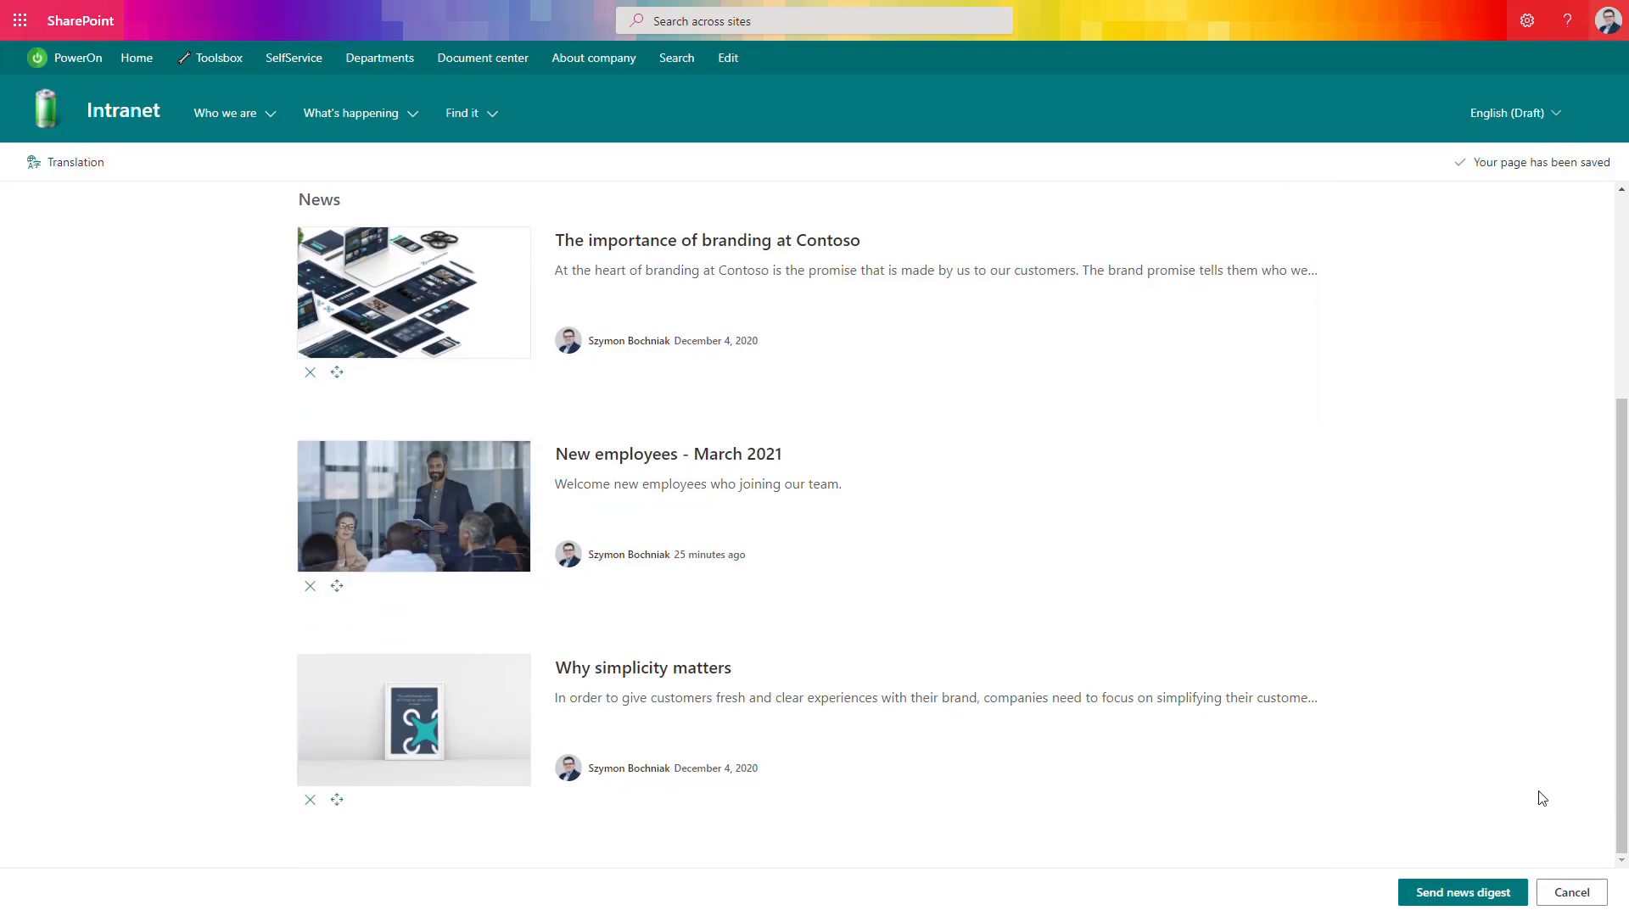
left_click(1480, 901)
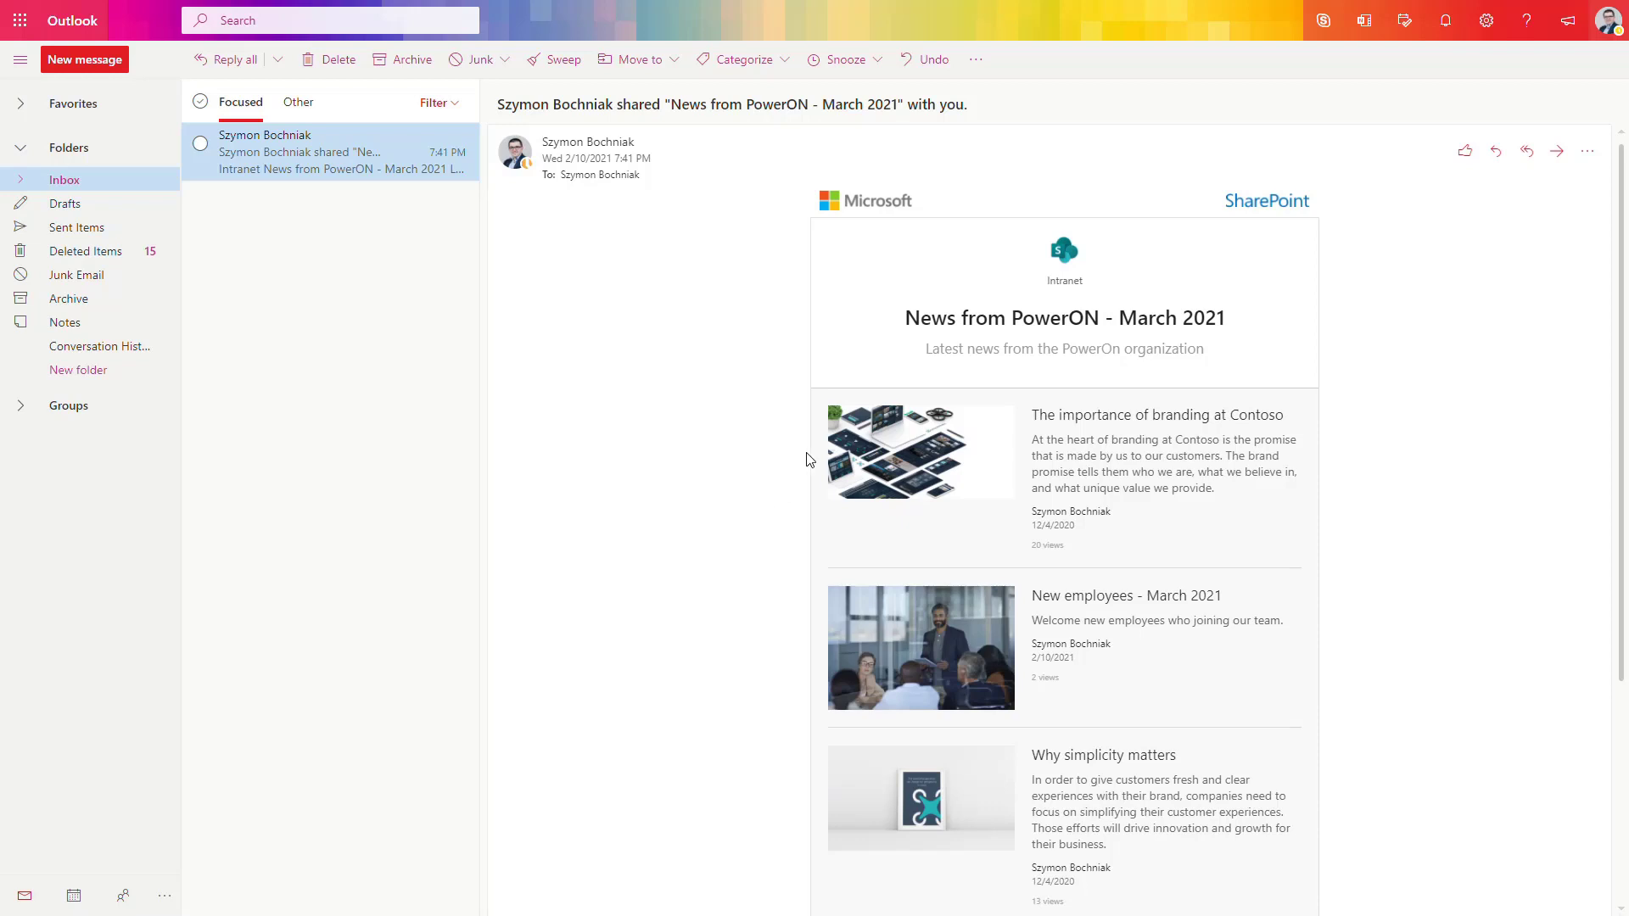
- Look through the received "News from PowerON - March 2021" digest email in Outlook
scroll(821, 437, "down", 2)
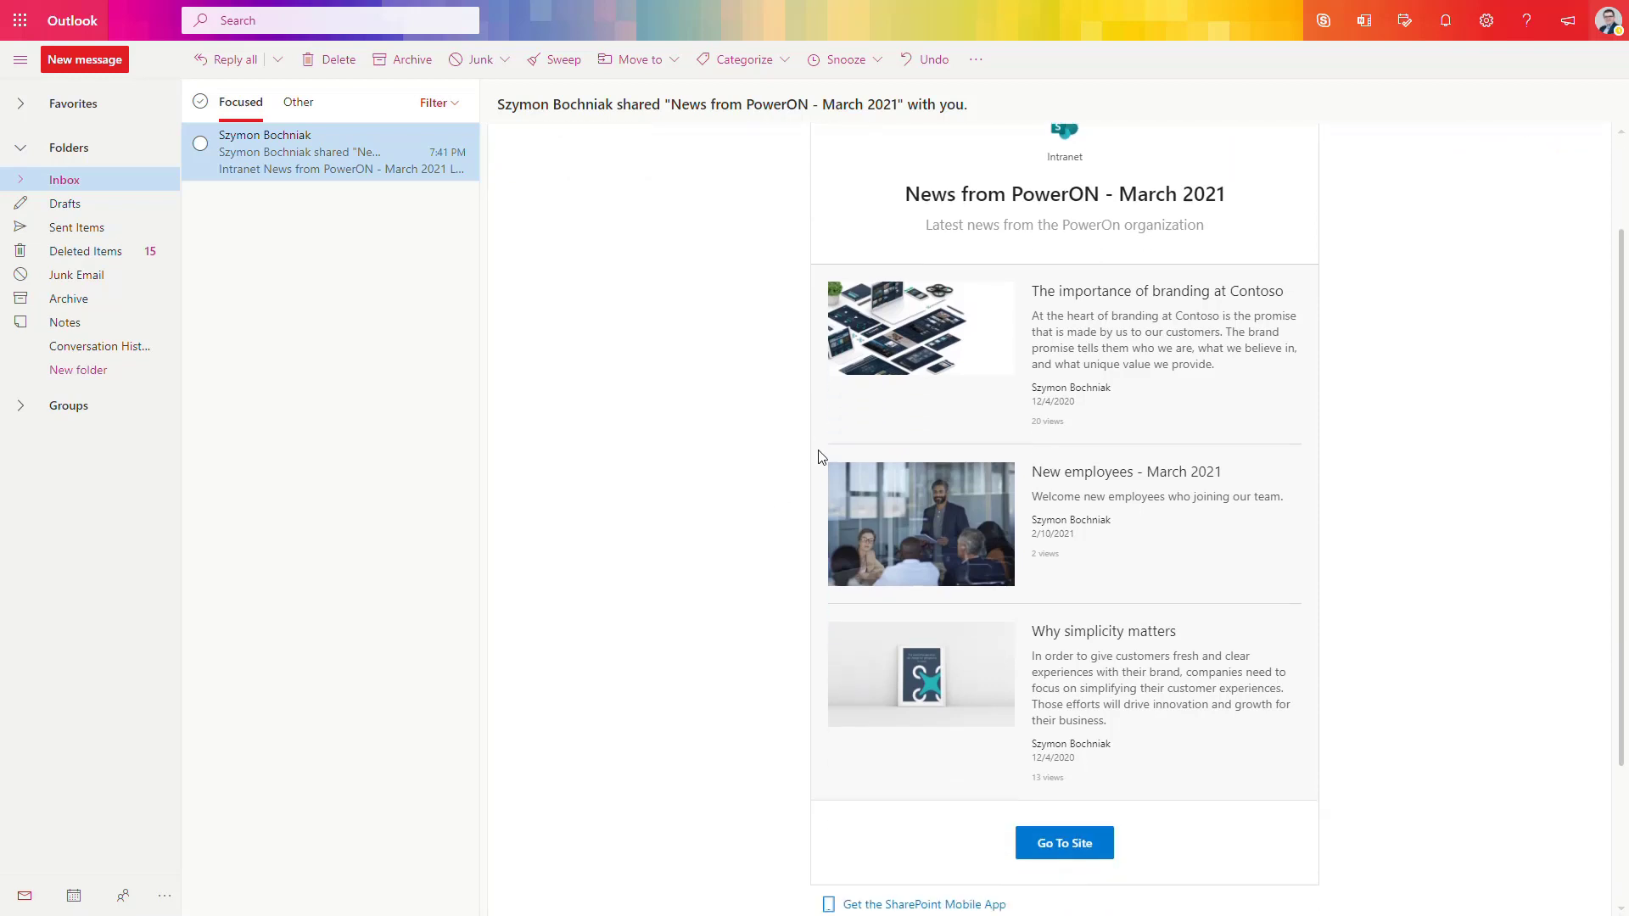
scroll(821, 458, "up", 2)
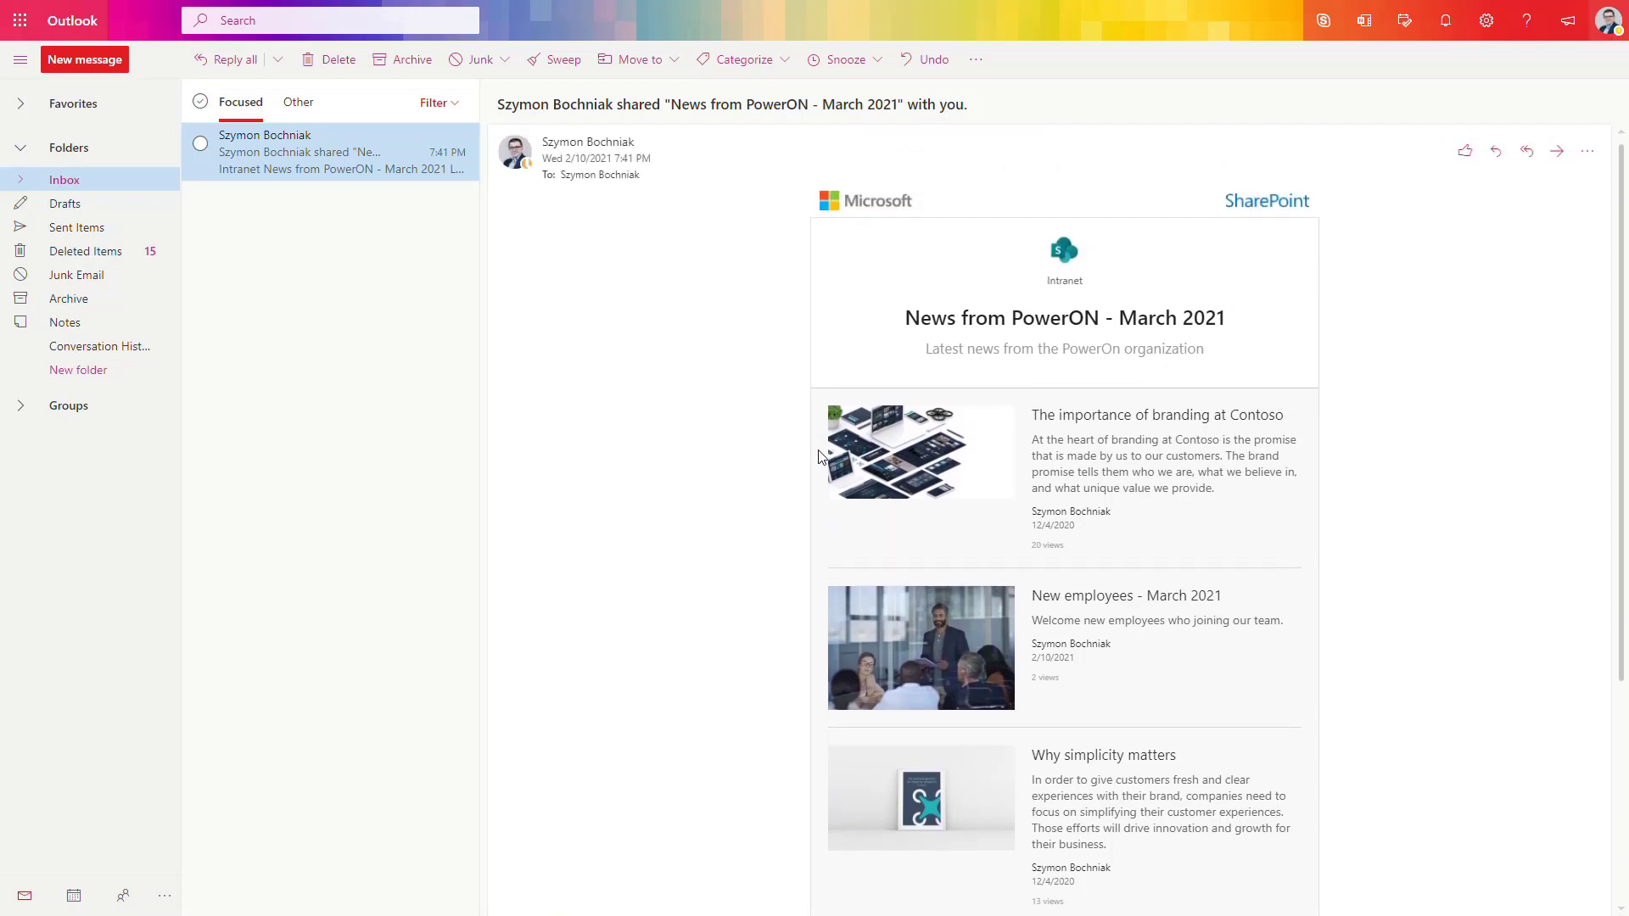